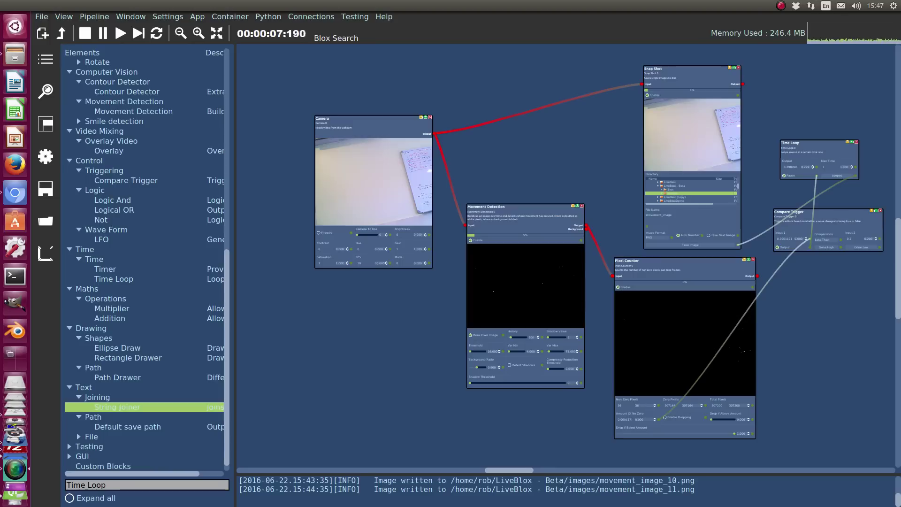
Step: Review the finished movement-capture pipeline and the movement images saved in the images folder
scroll(516, 165, up, 1)
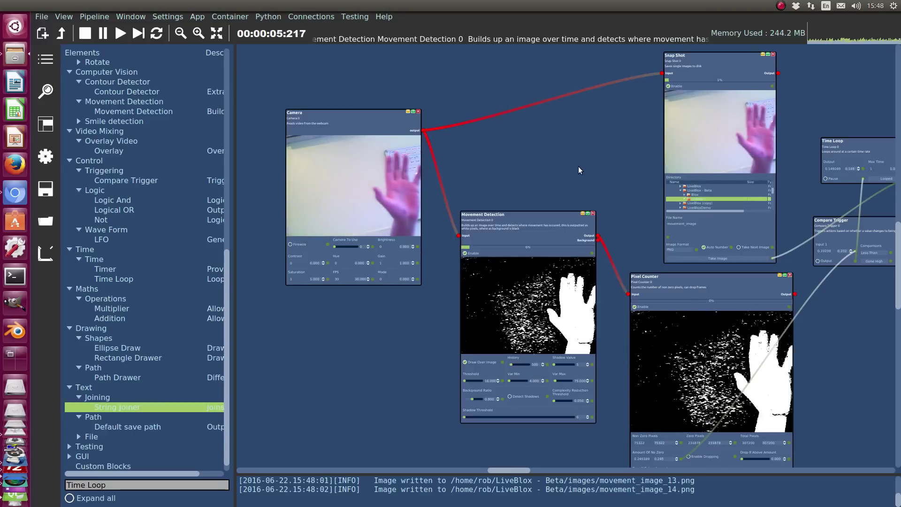
drag(560, 96, 519, 113)
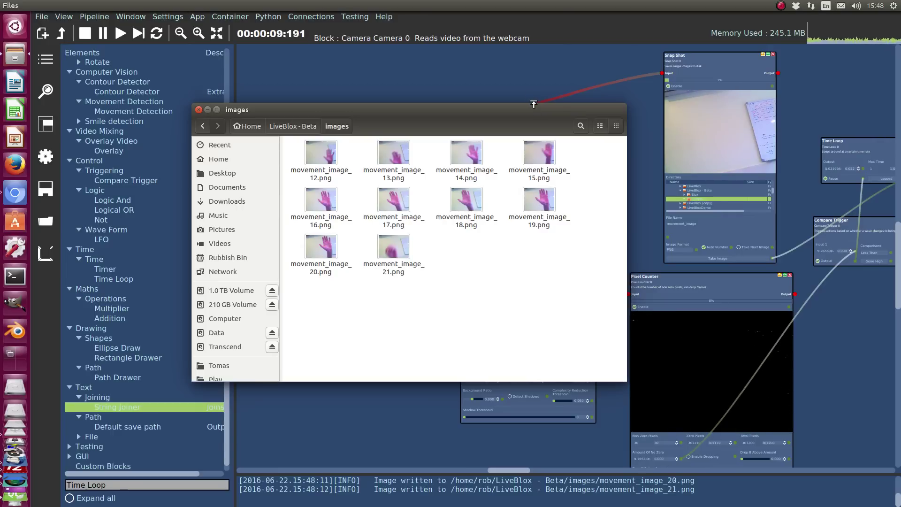
key(ctrl+w)
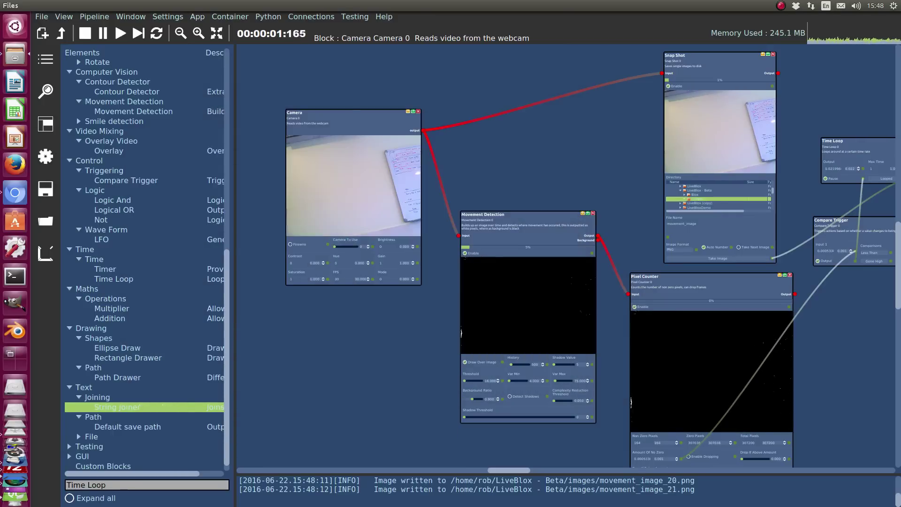
scroll(559, 162, down, 2)
scroll(605, 211, up, 2)
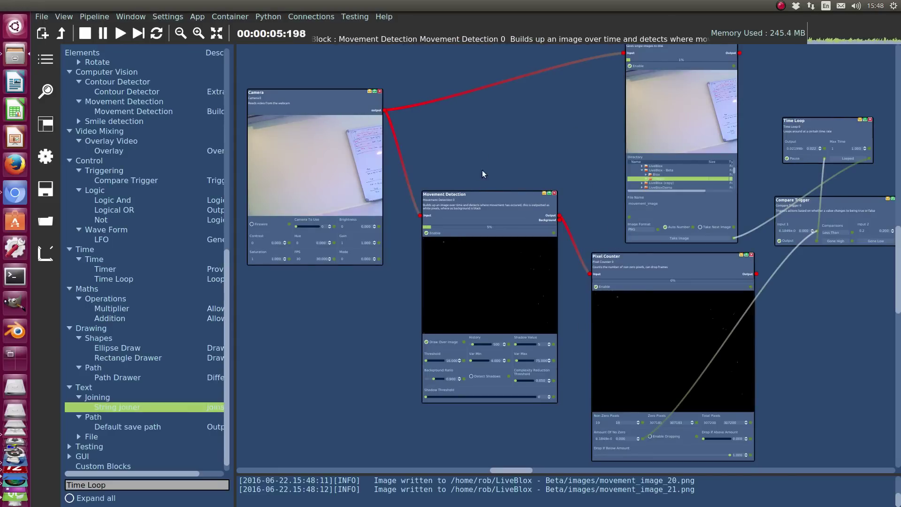
scroll(531, 170, down, 3)
scroll(531, 170, up, 4)
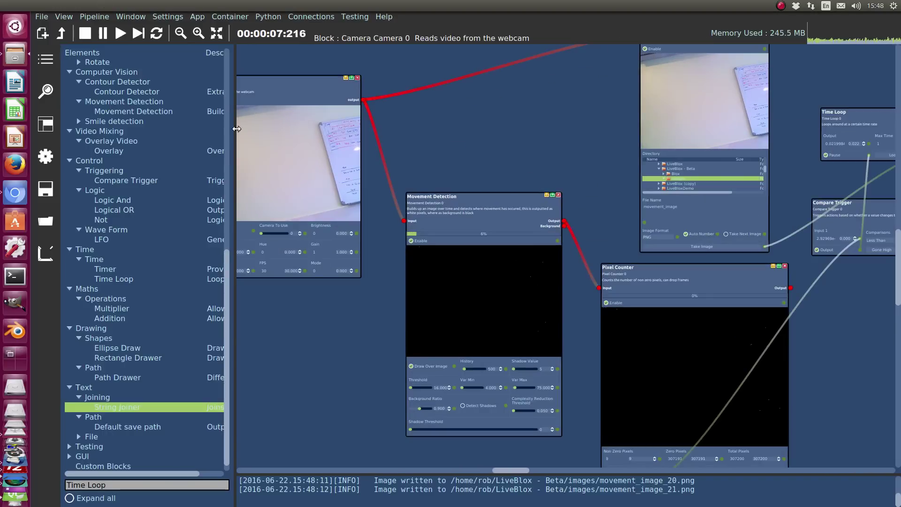
drag(233, 156, 201, 156)
drag(428, 124, 603, 124)
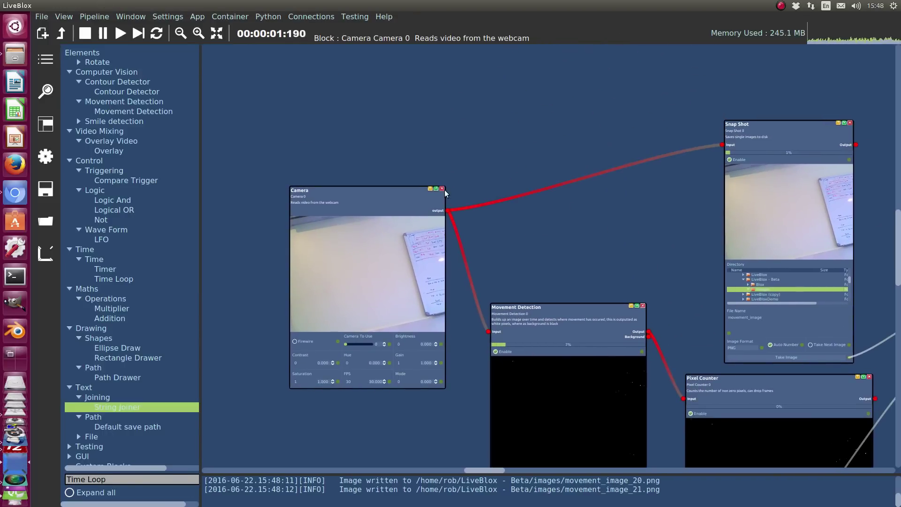
Step: Start a new empty project, clearing the existing pipeline from the canvas
click(442, 189)
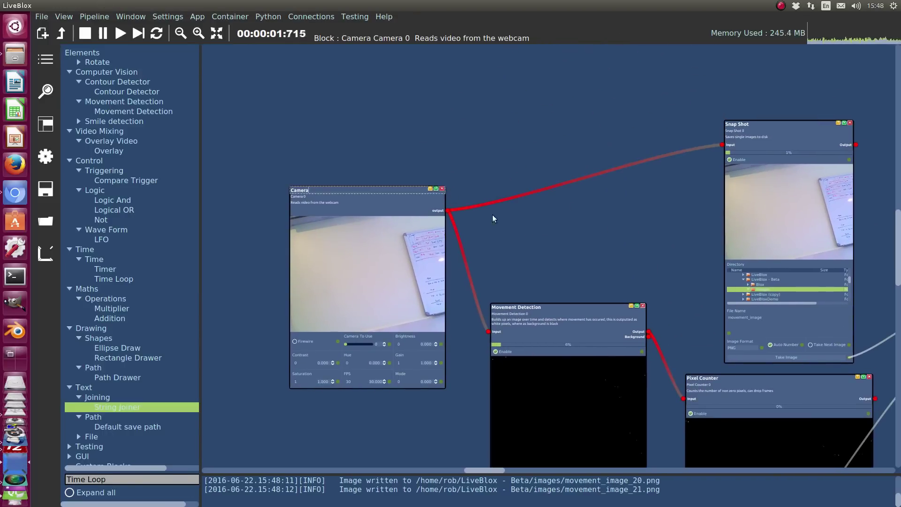
click(43, 34)
click(413, 270)
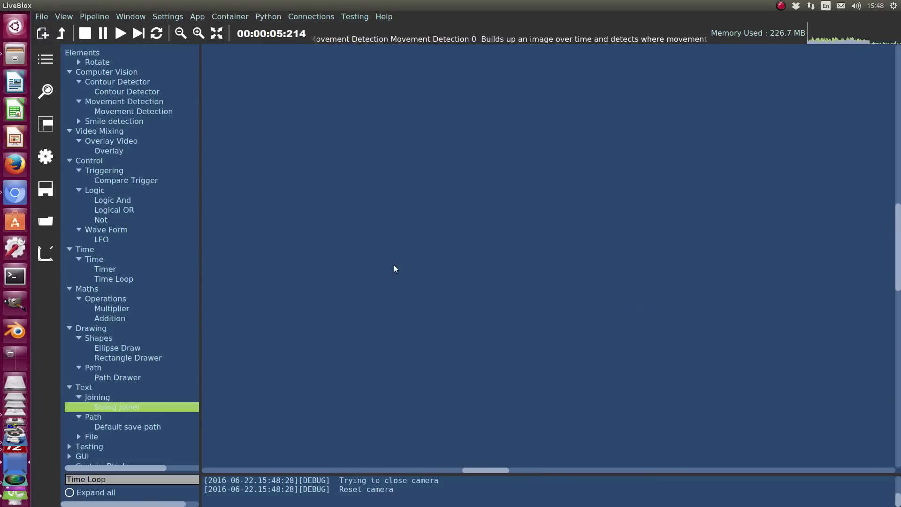
Step: Widen the elements list and add a Camera block to the empty canvas
drag(200, 286, 238, 287)
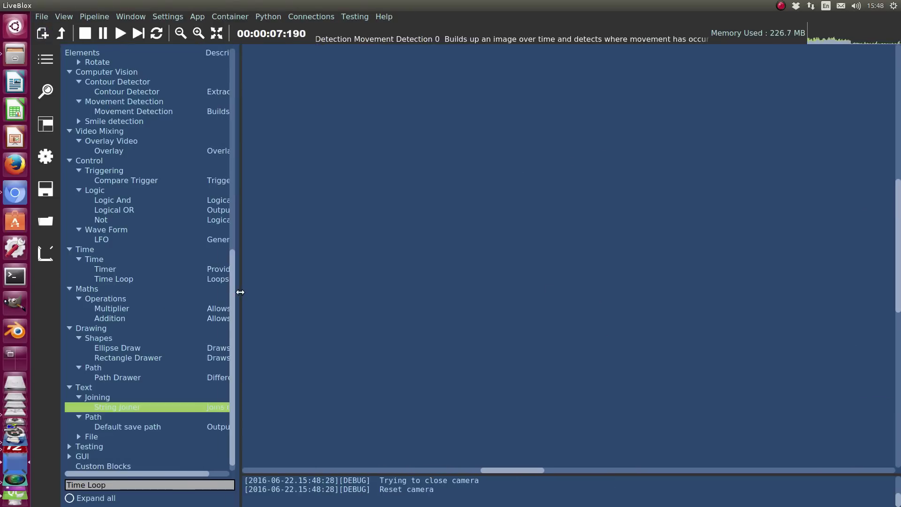
scroll(182, 246, up, 13)
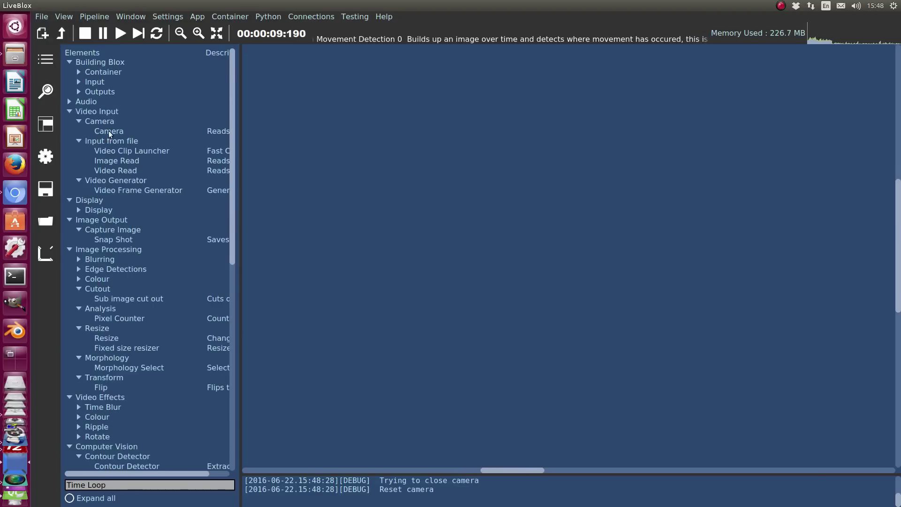
drag(108, 130, 319, 268)
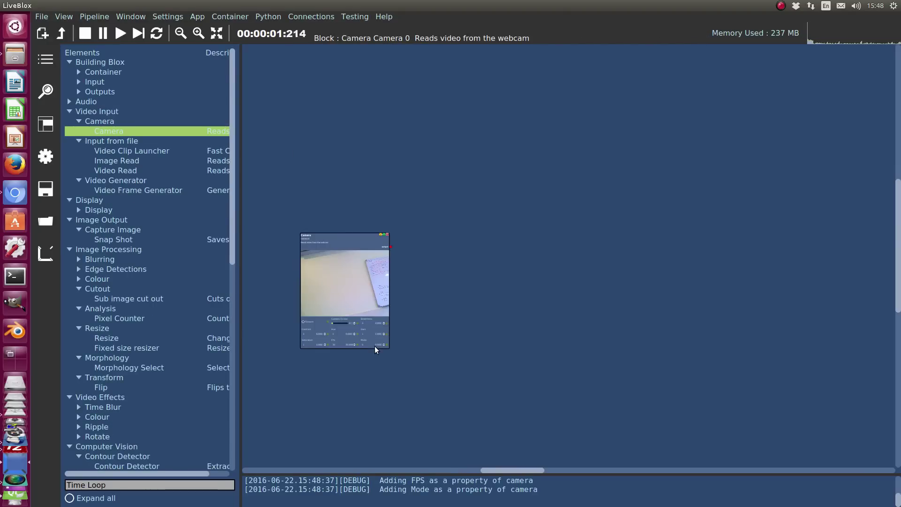
scroll(333, 300, up, 5)
scroll(414, 245, down, 3)
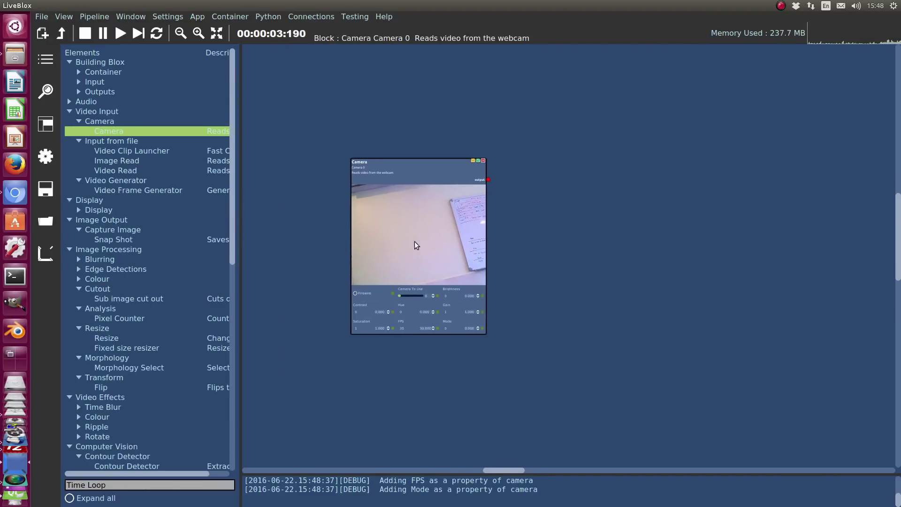
scroll(405, 240, up, 2)
scroll(142, 264, down, 4)
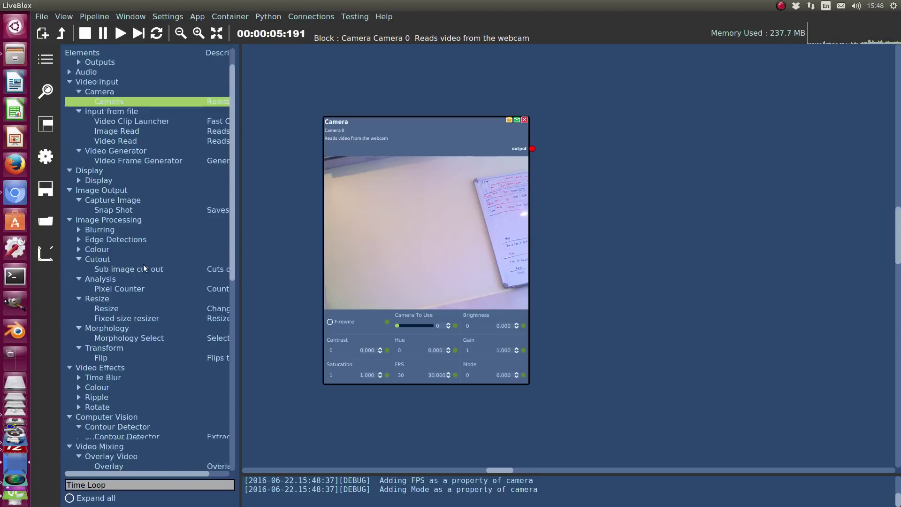
Step: Add a Movement Detection block from the Computer Vision group beside the Camera block
scroll(143, 264, down, 6)
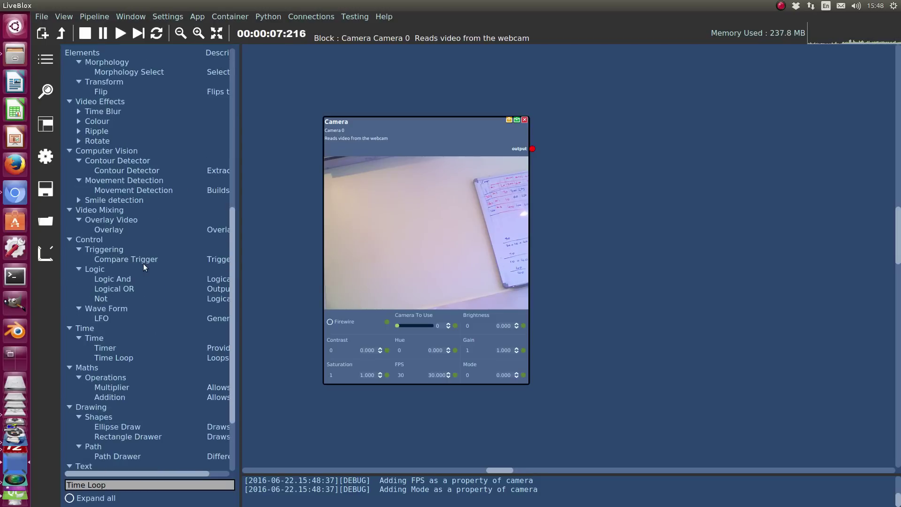
scroll(143, 263, down, 3)
scroll(122, 387, up, 8)
scroll(122, 387, up, 6)
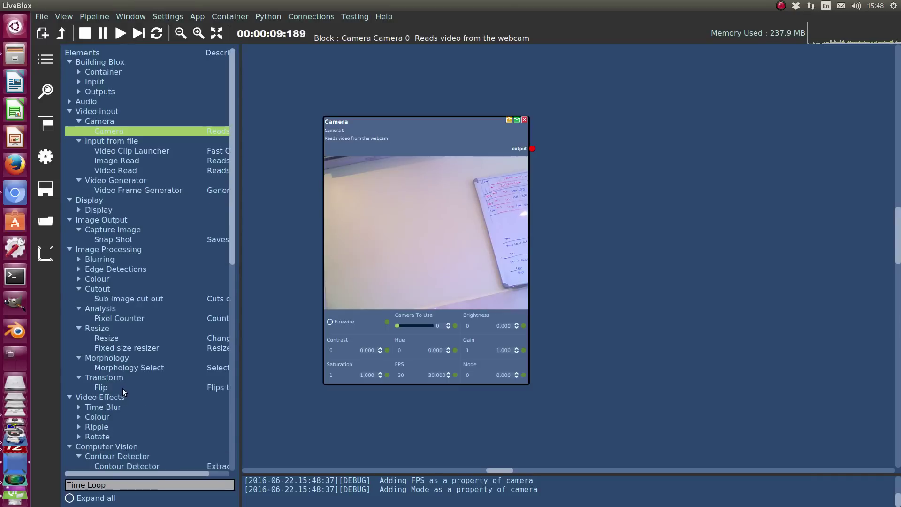
scroll(122, 388, down, 9)
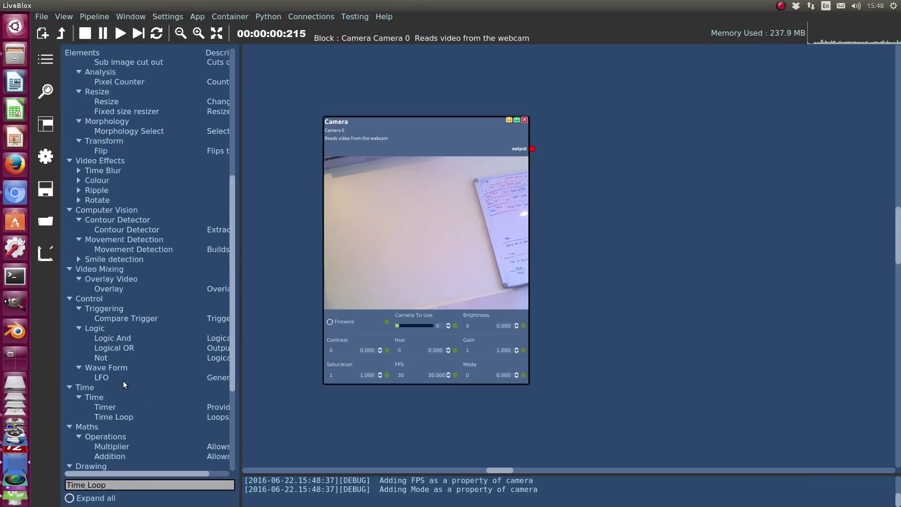
click(129, 251)
drag(603, 168, 587, 165)
scroll(546, 148, up, 1)
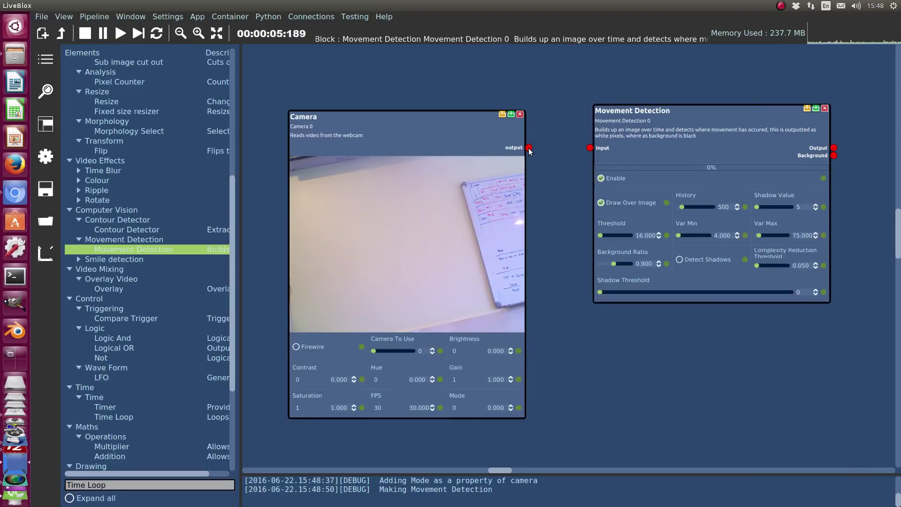
Step: Connect the Camera output to the Movement Detection input and move the Movement Detection block lower than the Camera
drag(529, 149, 589, 148)
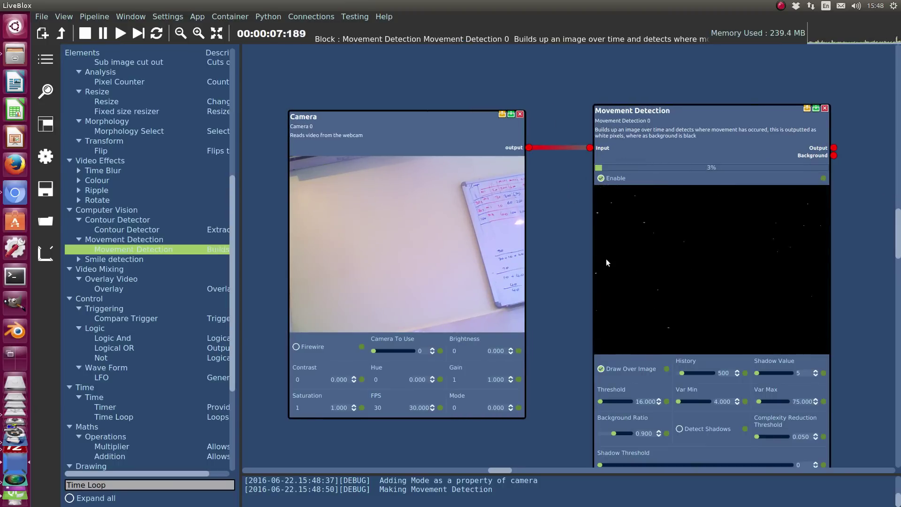
drag(636, 266, 480, 226)
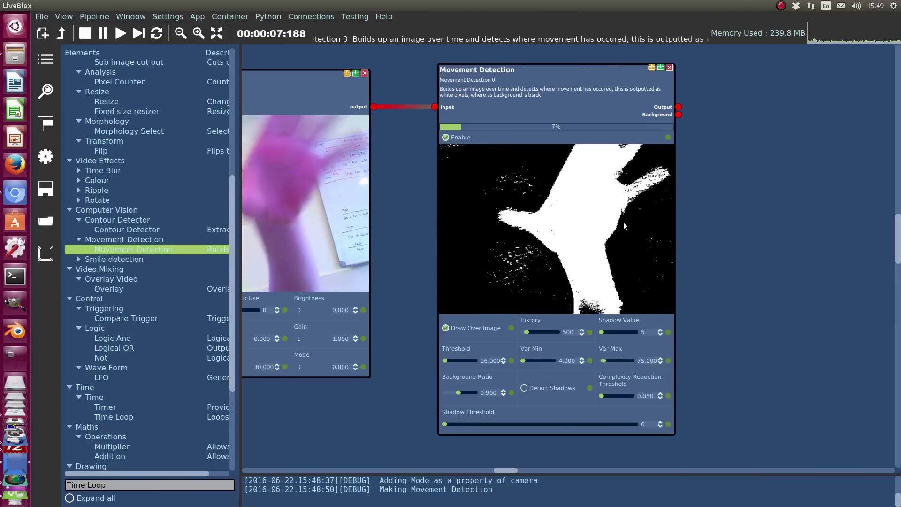
drag(623, 221, 704, 258)
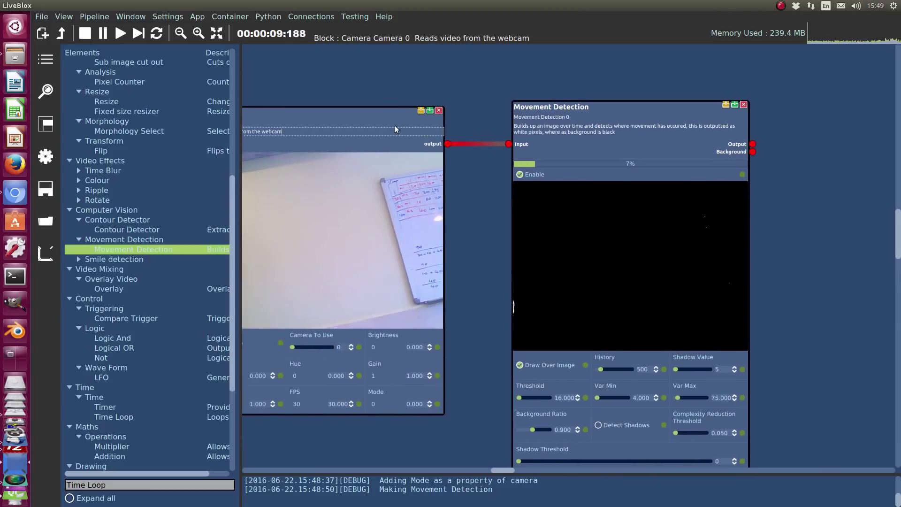
drag(630, 137, 556, 260)
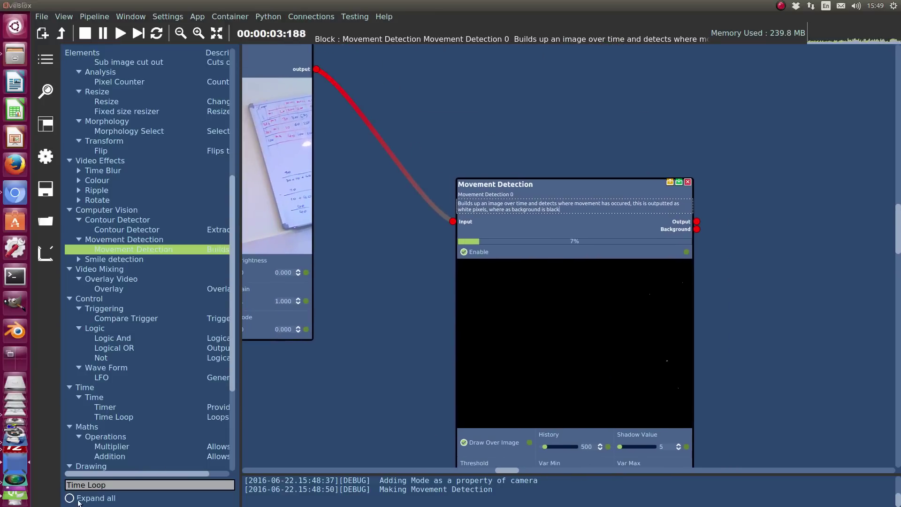
Step: Search the elements list for Pixel Counter and place that block beside Movement Detection
triple_click(138, 482)
text(con)
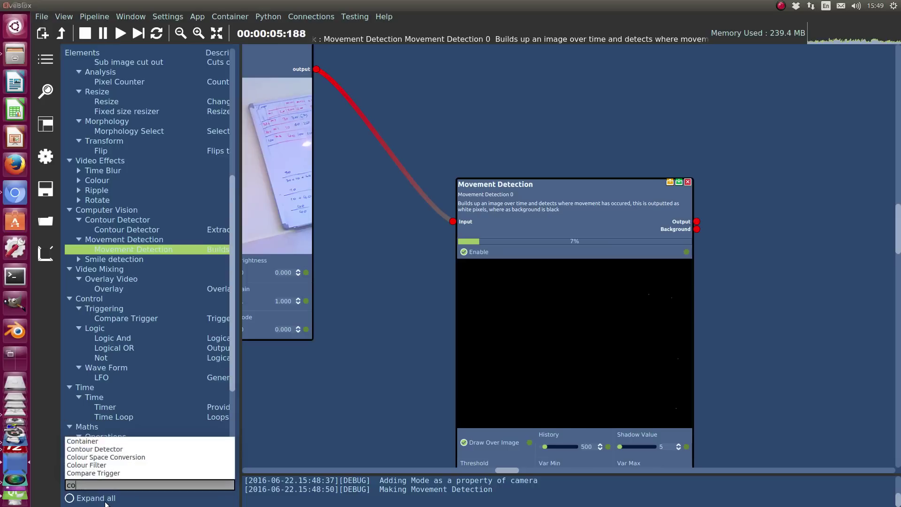
key(BackSpace)
key(BackSpace)
key(BackSpace)
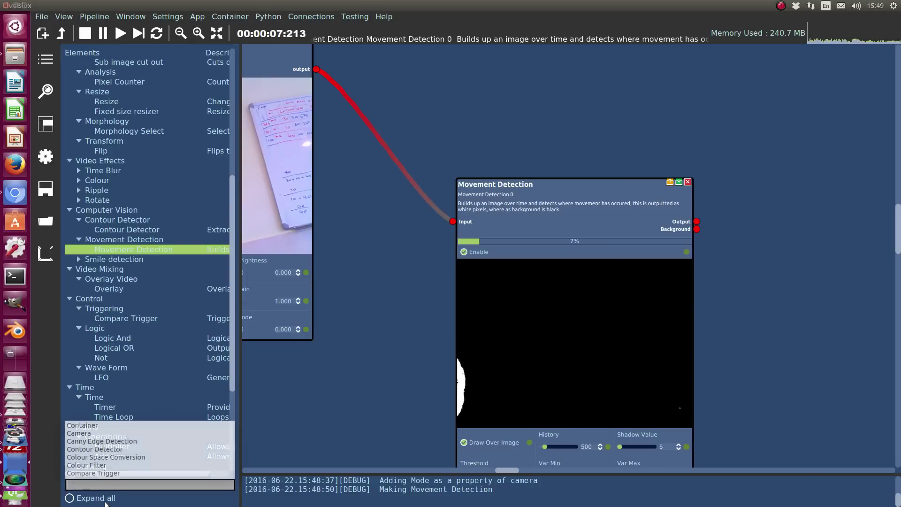
text(p)
click(87, 433)
key(Return)
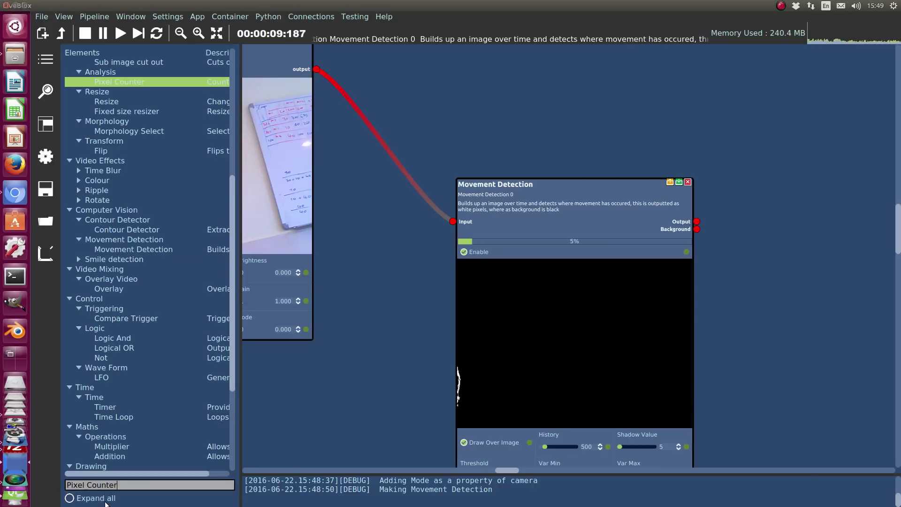
drag(105, 80, 579, 283)
Step: Connect the Movement Detection Output to the Pixel Counter Input and move the Pixel Counter block lower
scroll(578, 283, up, 2)
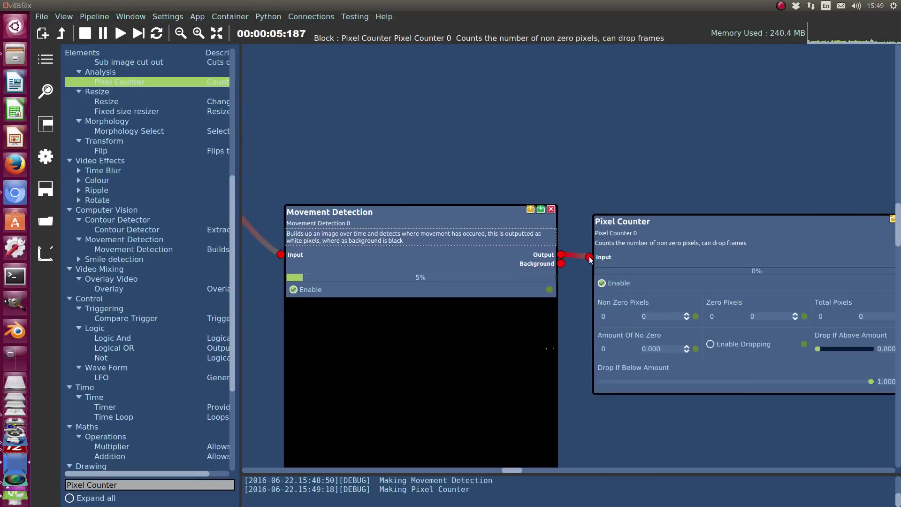
scroll(590, 259, down, 2)
drag(657, 282, 502, 230)
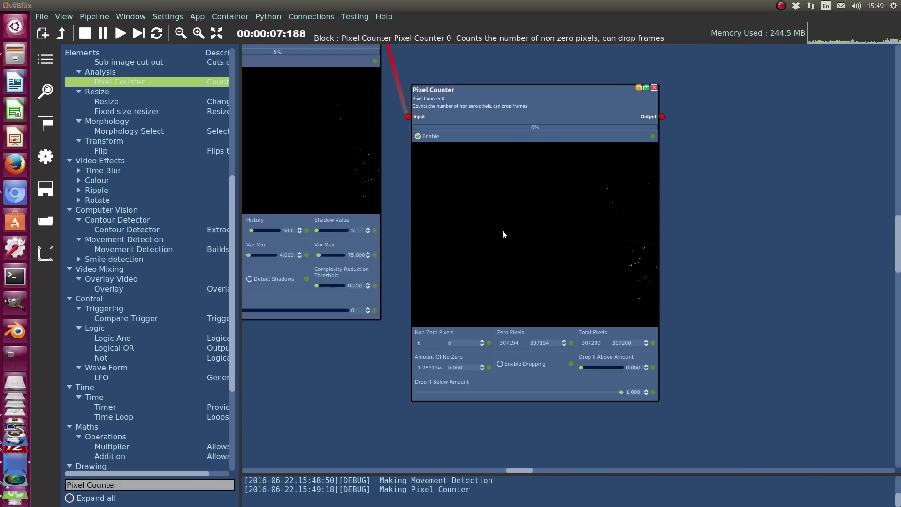
Step: Inspect the Pixel Counter's Amount Of No Zero value during movement and reposition the block above the level of Movement Detection
scroll(535, 405, up, 6)
scroll(393, 350, down, 2)
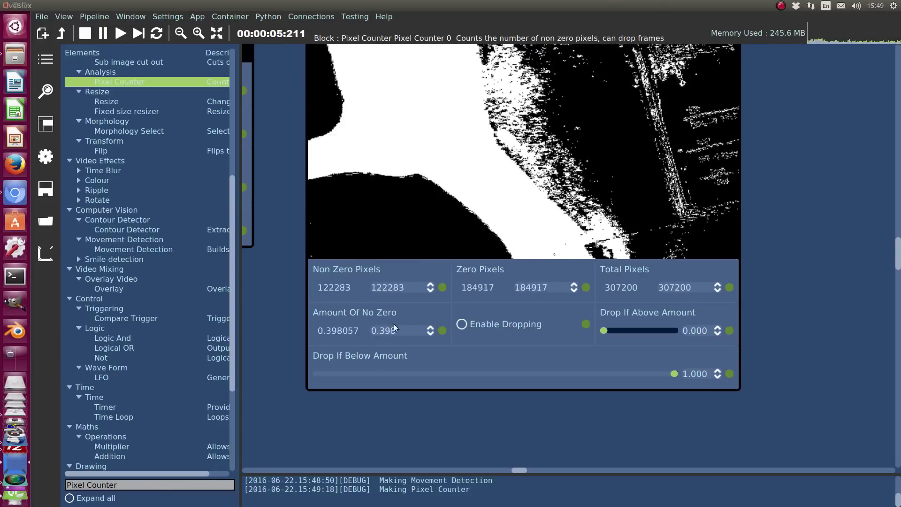
scroll(465, 129, down, 5)
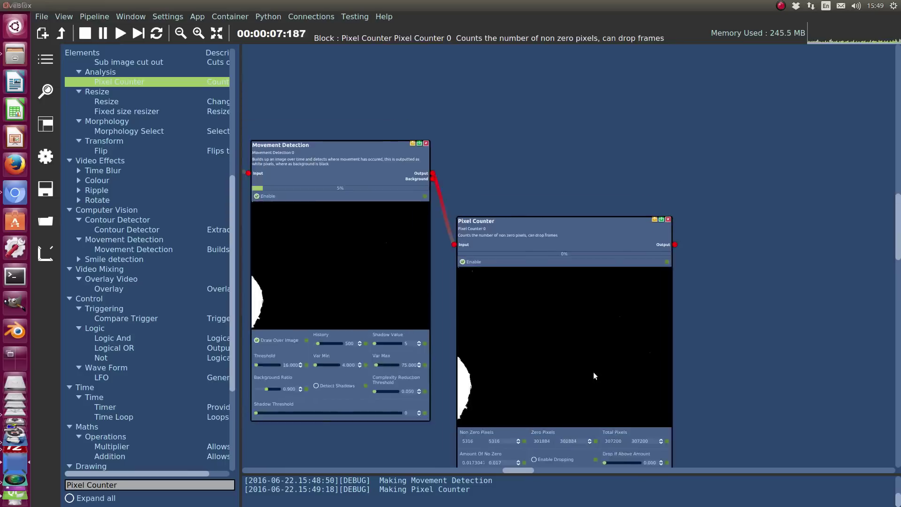
drag(593, 372, 441, 321)
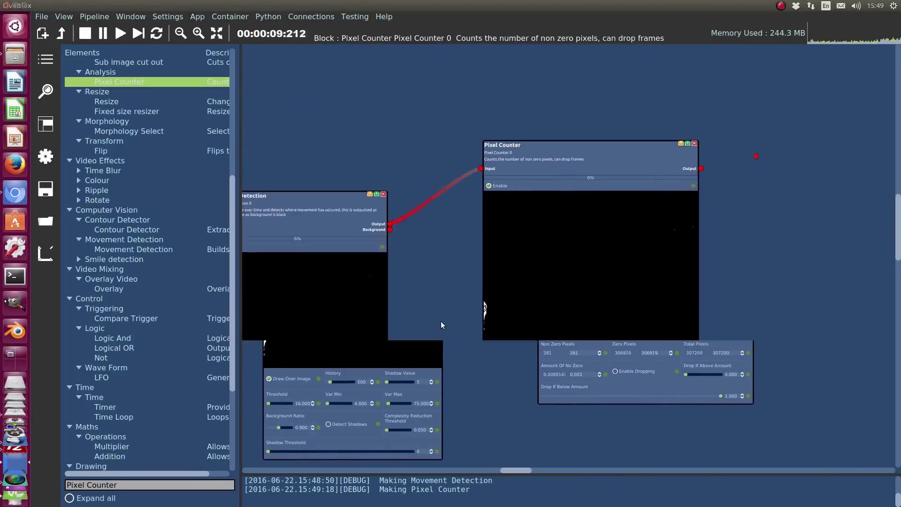
Step: Search the Blox for "compare" and place a Compare Trigger block to the right of the Pixel Counter
scroll(143, 301, up, 8)
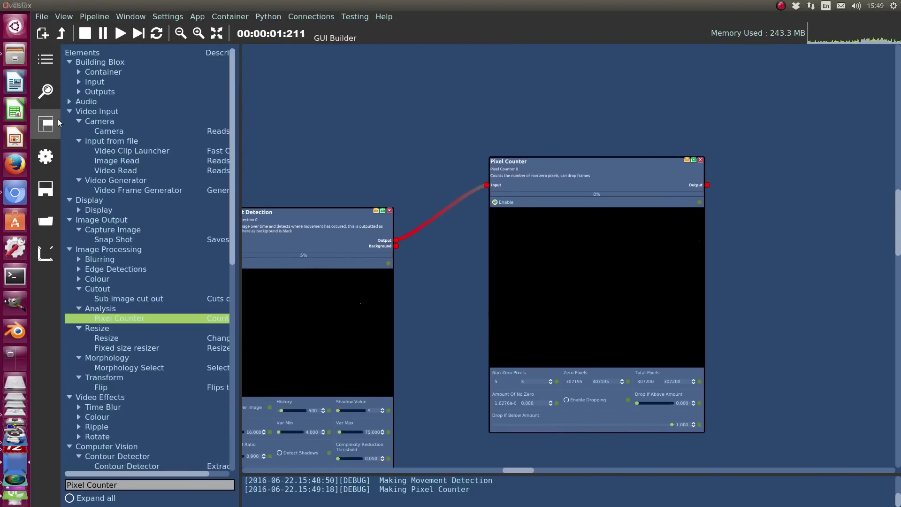
click(46, 91)
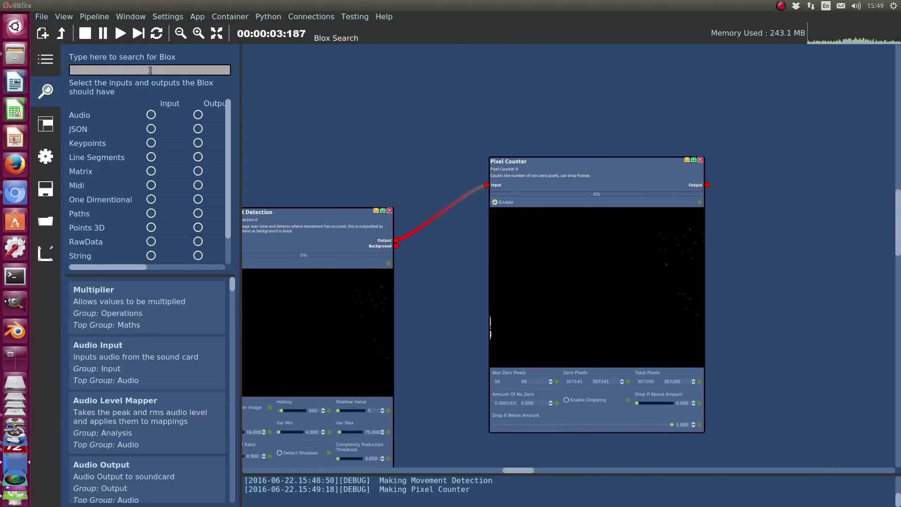
text(comp)
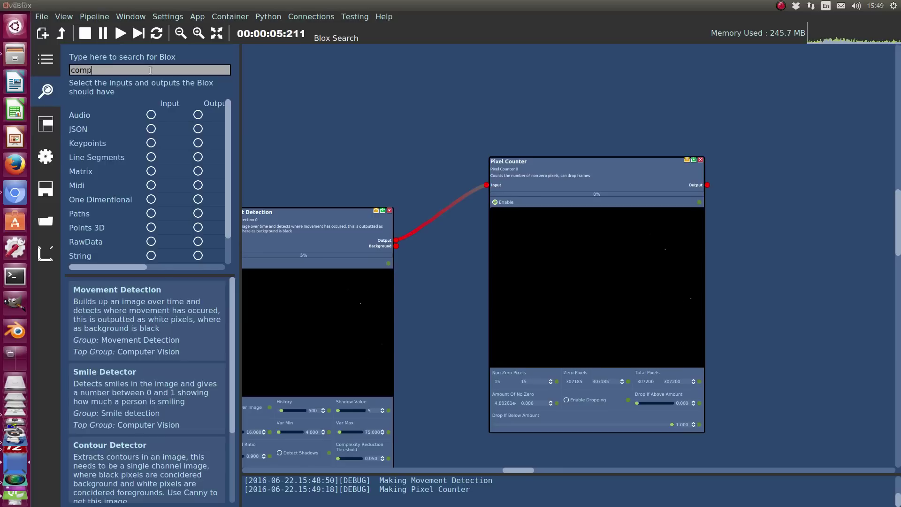
text(are)
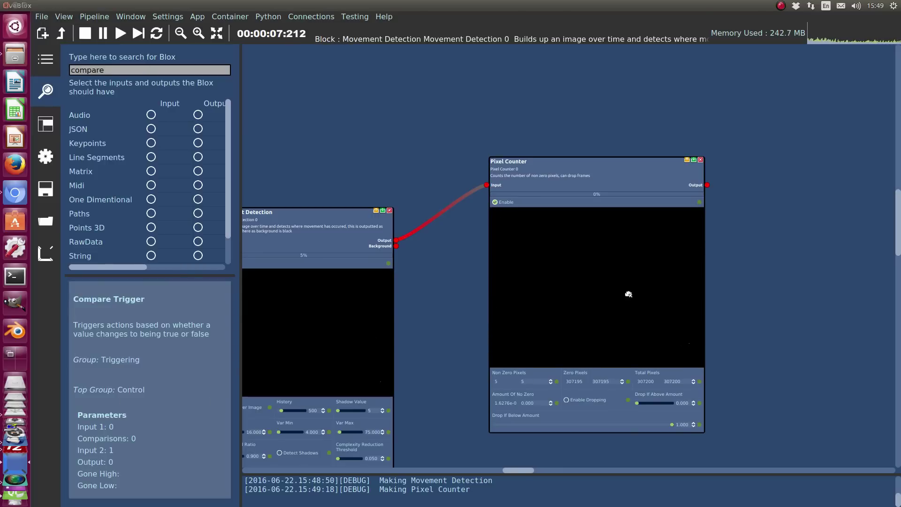
drag(754, 181, 758, 187)
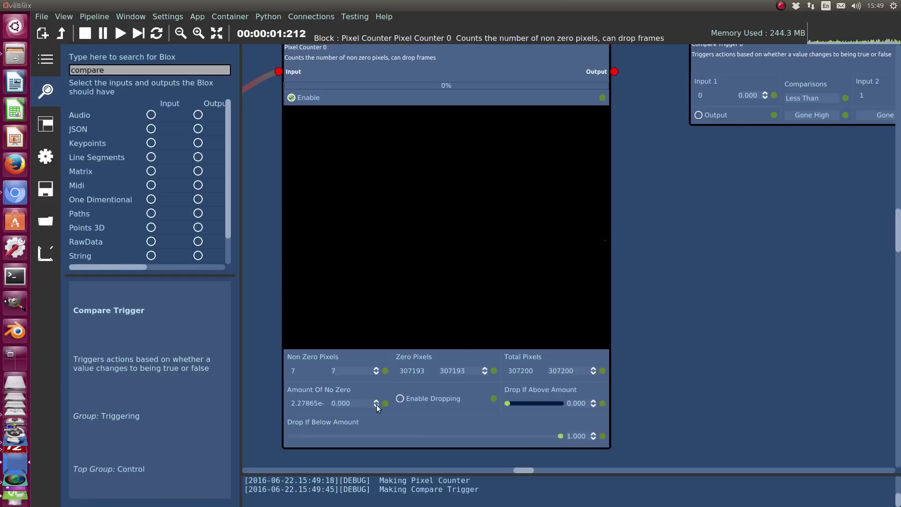
Step: Map the Pixel Counter's Amount Of No Zero to Input 1 of the Compare Trigger
click(385, 403)
click(775, 95)
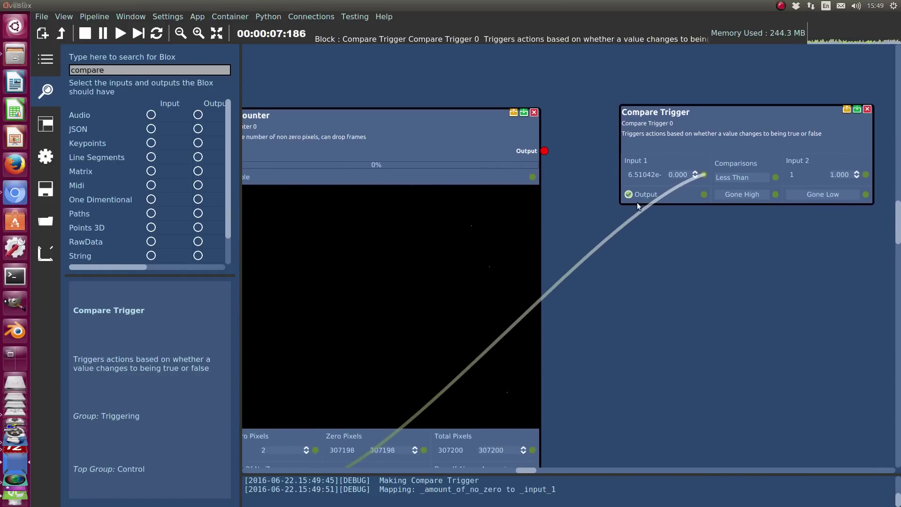
Step: Set Input 2 of the Compare Trigger to 0.2
double_click(840, 174)
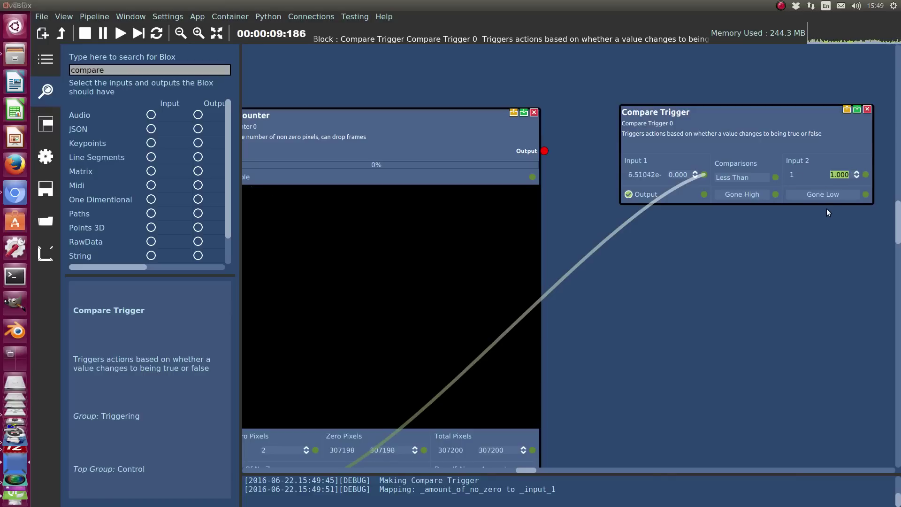
text(.2)
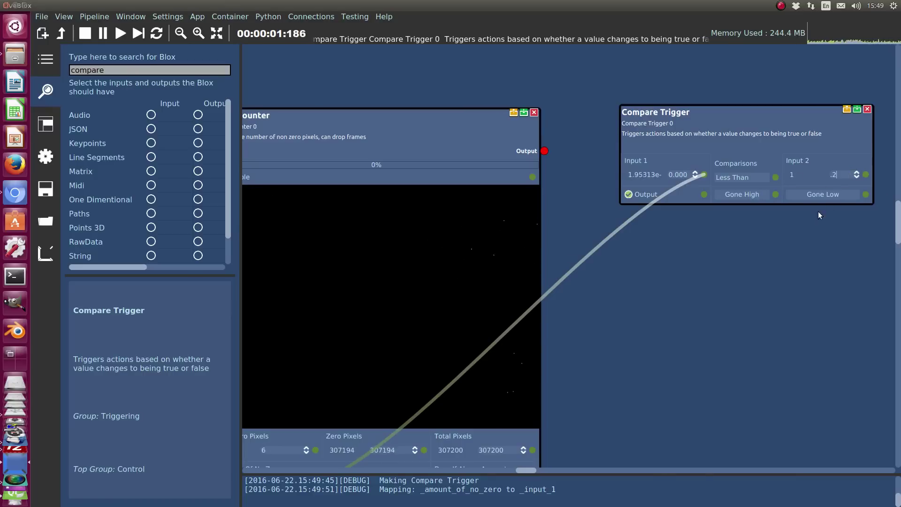
key(Return)
scroll(749, 248, down, 3)
drag(707, 201, 725, 189)
Step: Search the Blox for "time loop" and place a Time Loop block above the gap between Movement Detection and Pixel Counter
click(471, 204)
drag(443, 199, 443, 241)
drag(382, 182, 558, 156)
double_click(108, 70)
text(time loop)
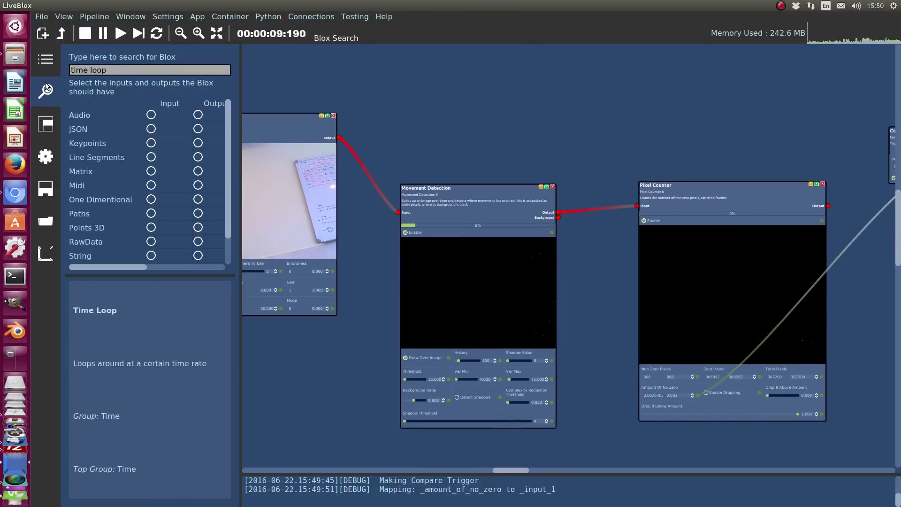
drag(91, 350, 554, 123)
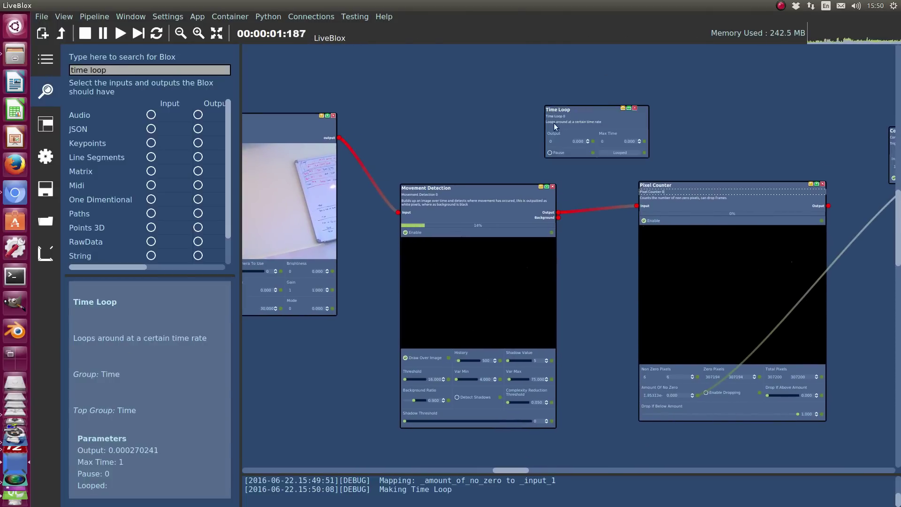
Step: Move the Time Loop block above the Compare Trigger and map the Compare Trigger's Output to the Time Loop's Pause
scroll(573, 243, up, 6)
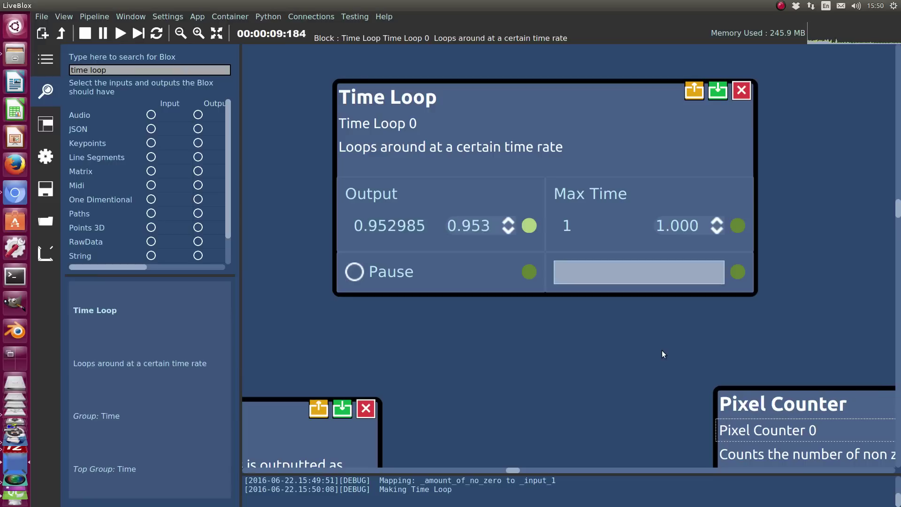
scroll(593, 357, down, 3)
scroll(593, 357, down, 5)
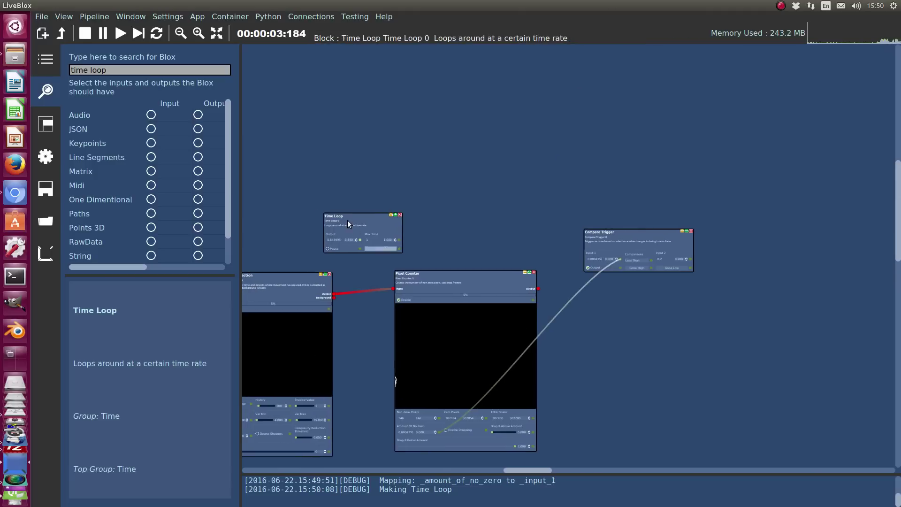
drag(347, 221, 670, 179)
scroll(656, 278, up, 2)
scroll(656, 275, up, 3)
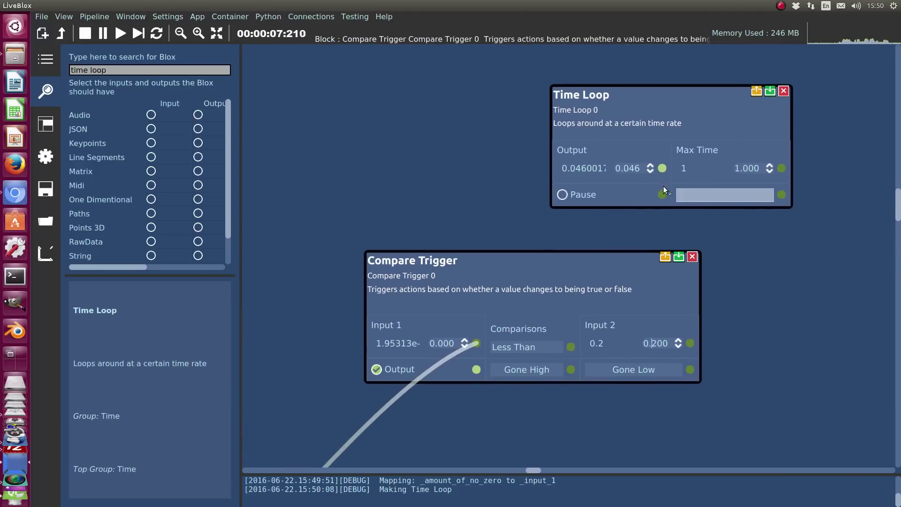
drag(662, 194, 476, 370)
scroll(434, 166, down, 3)
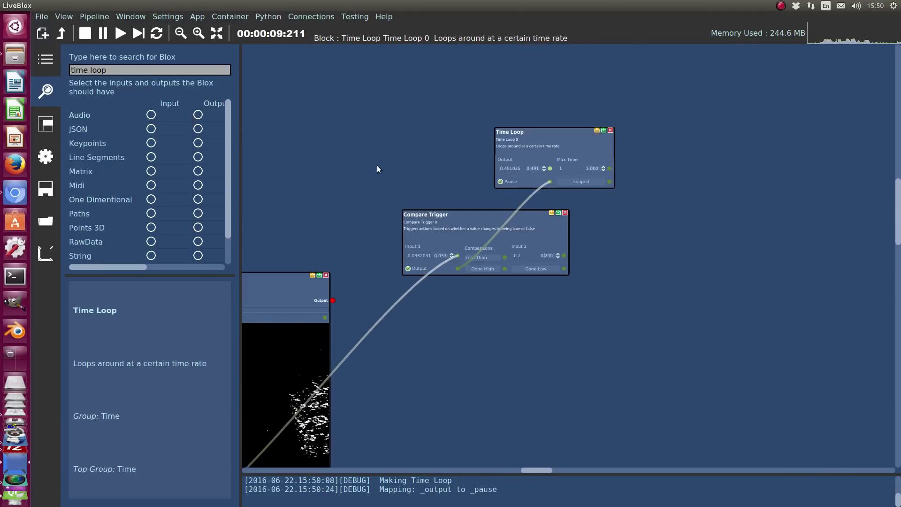
Step: Check how webcam movement toggles the Time Loop's Pause, and align the Time Loop directly above the Compare Trigger
drag(334, 188, 525, 172)
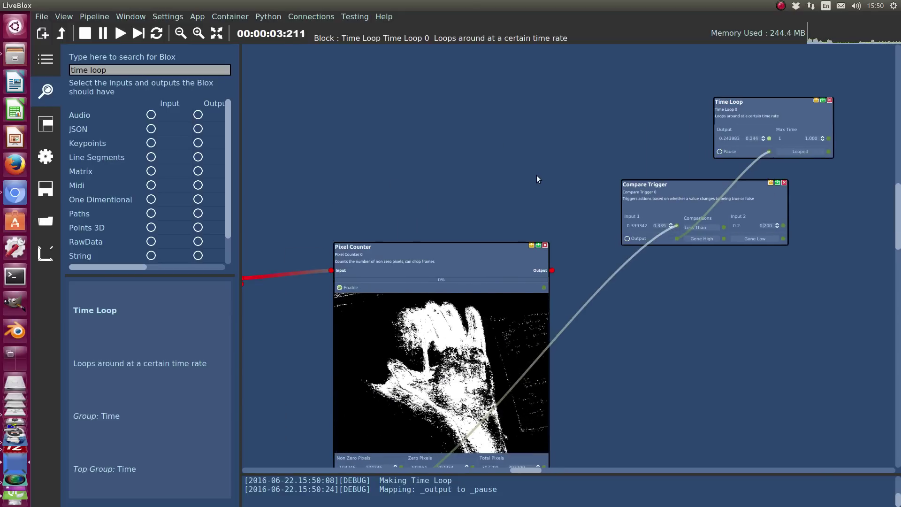
scroll(686, 113, up, 2)
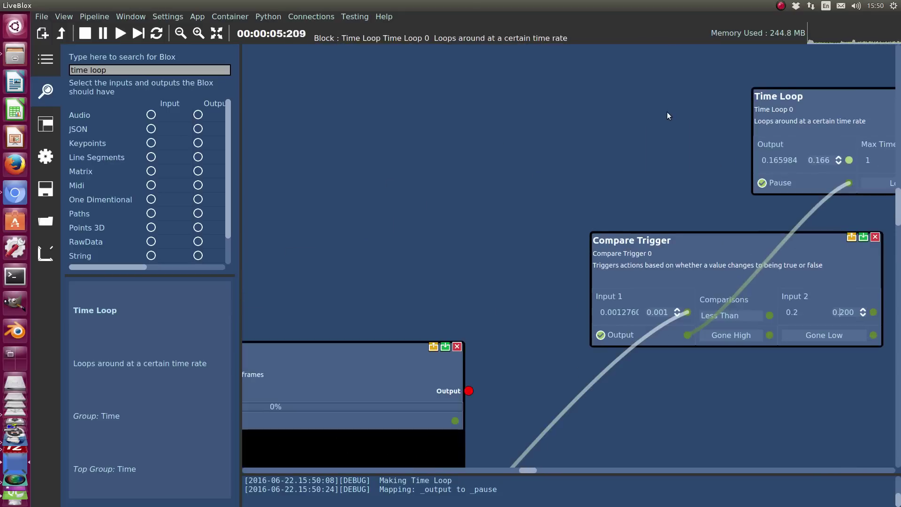
drag(663, 120, 497, 198)
drag(518, 288, 508, 317)
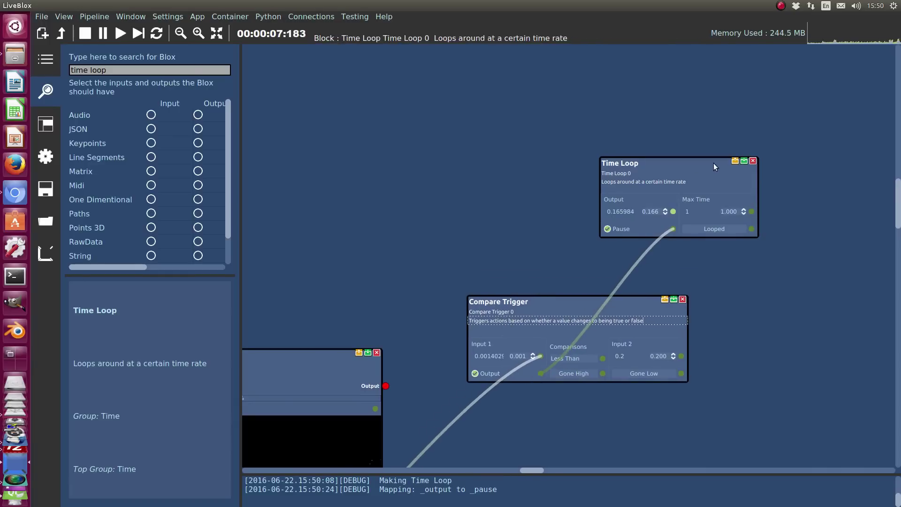
drag(713, 162, 566, 169)
scroll(361, 188, down, 3)
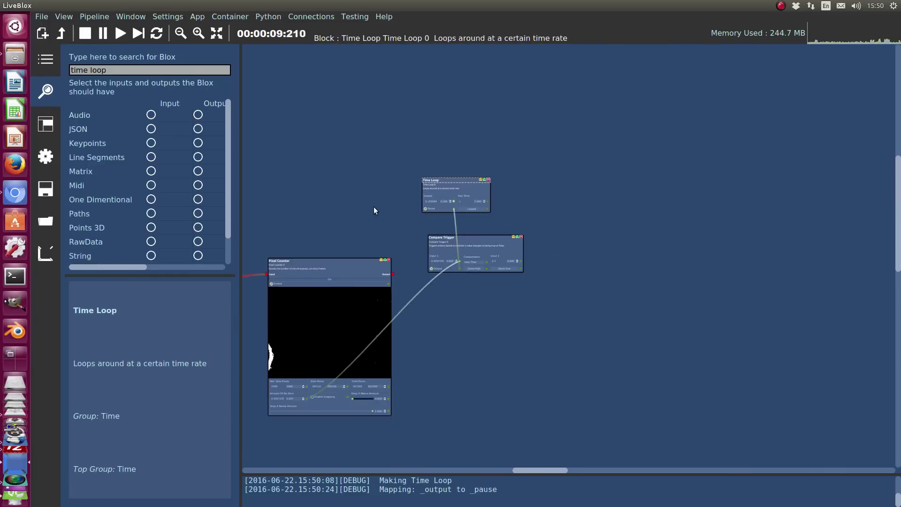
Step: Find the Snap Shot block under Image Output, Capture Image and place it above the Movement Detection block
drag(373, 207, 676, 192)
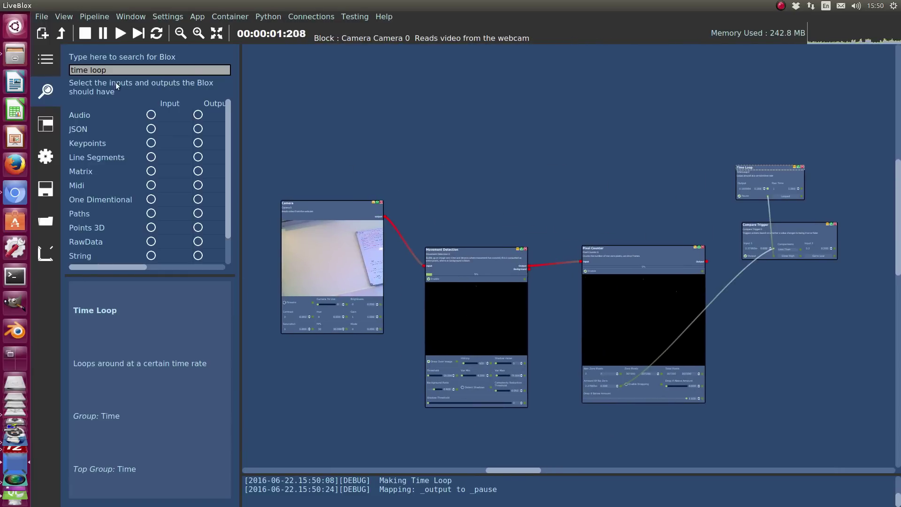
click(46, 62)
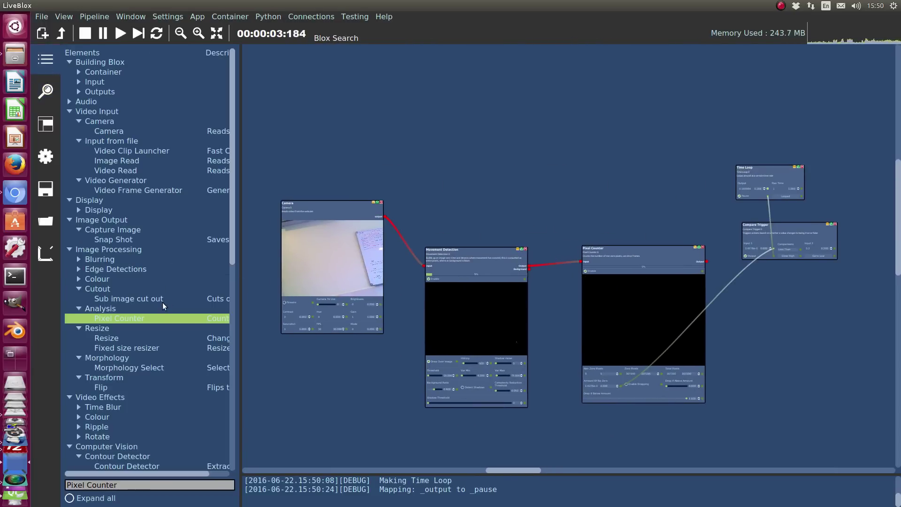
double_click(128, 114)
double_click(120, 121)
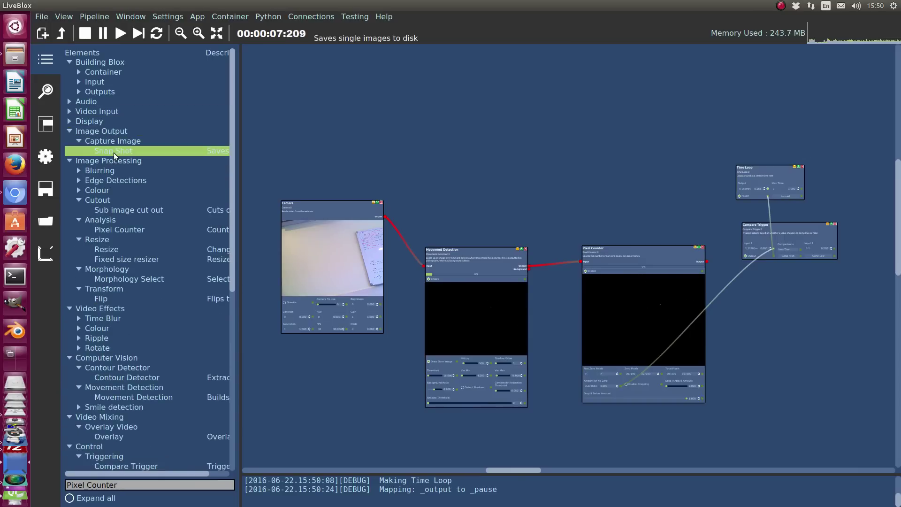
double_click(118, 133)
double_click(117, 134)
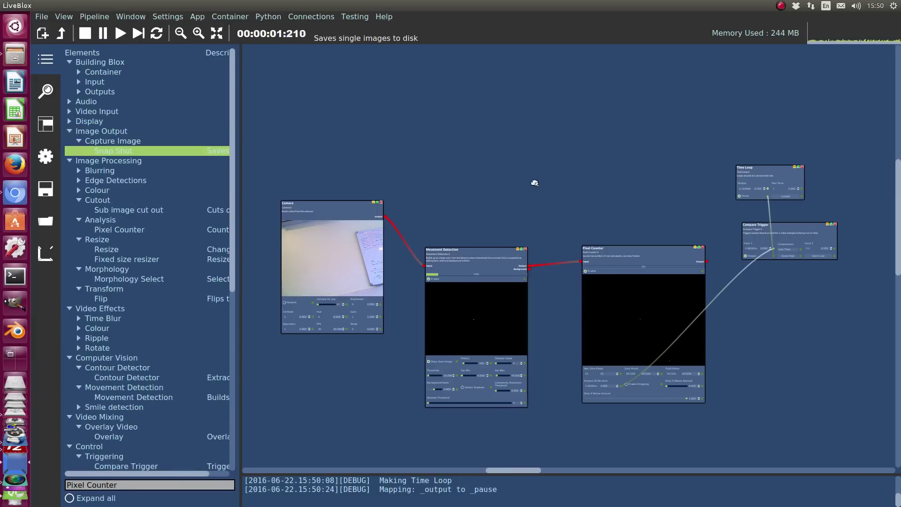
drag(461, 181, 502, 107)
Step: Connect the Camera output to the Snap Shot Input and move the Snap Shot block up, clear of Movement Detection
scroll(439, 164, up, 3)
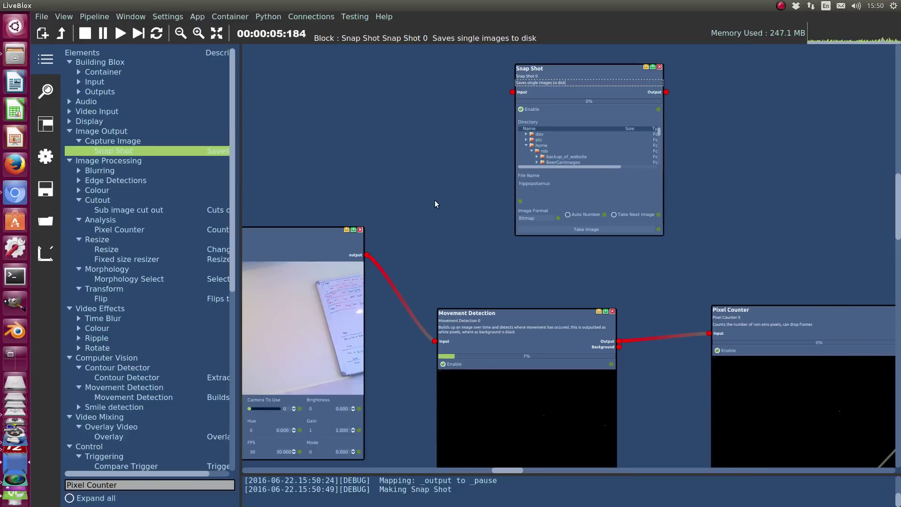
scroll(454, 255, up, 2)
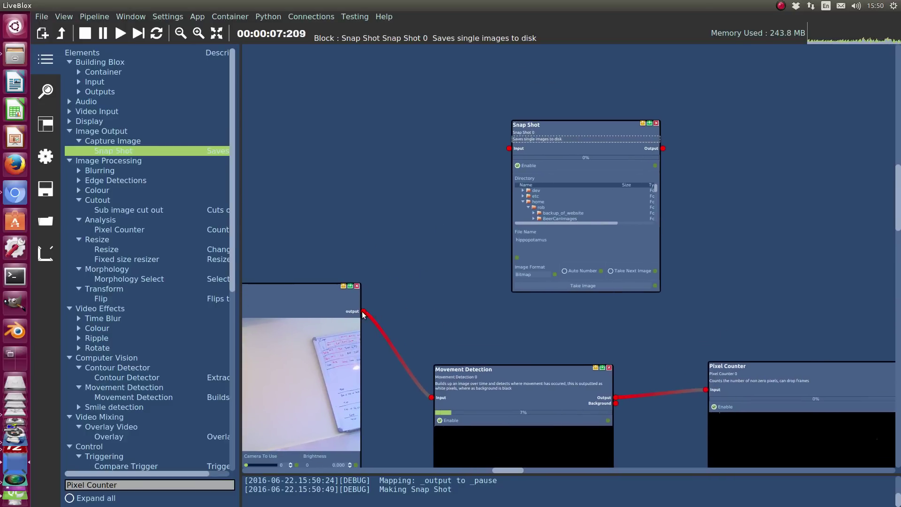
drag(362, 313, 510, 148)
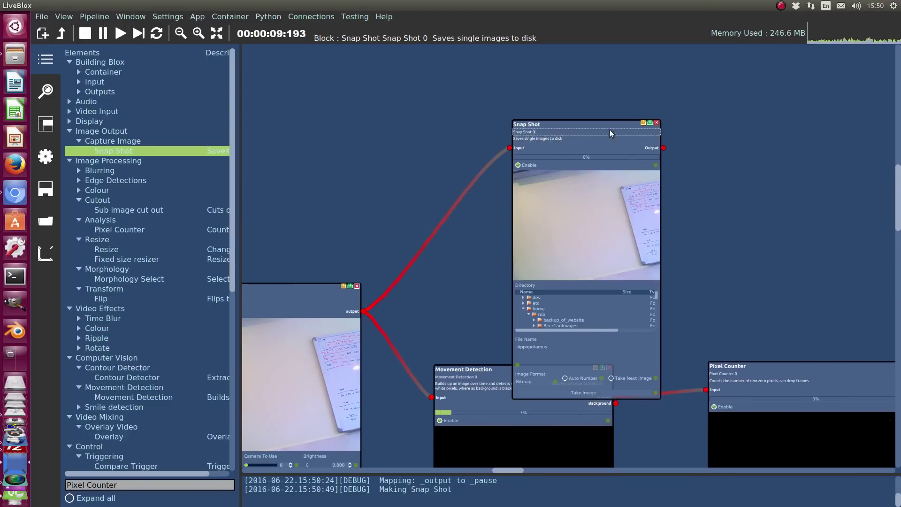
drag(609, 130, 621, 32)
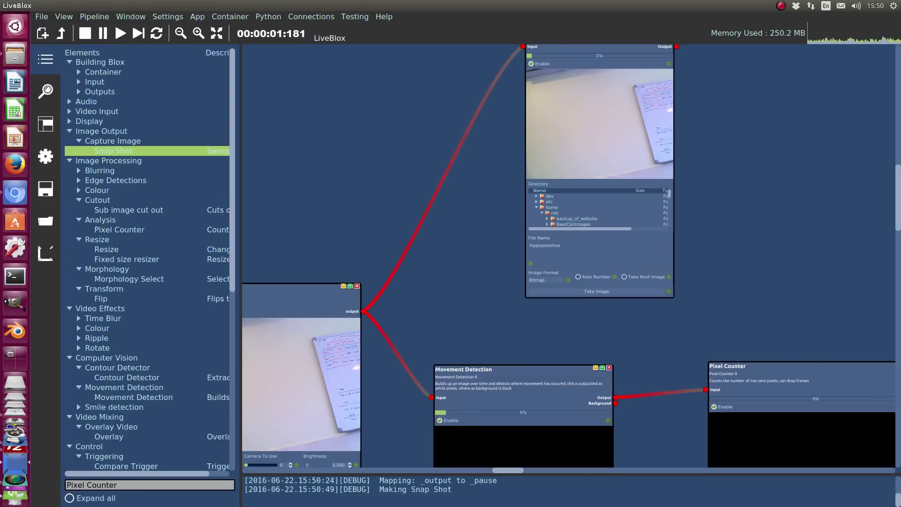
Step: Take a test image in Bitmap format, open the images folder to check the saved file and narrow the folder window
click(620, 291)
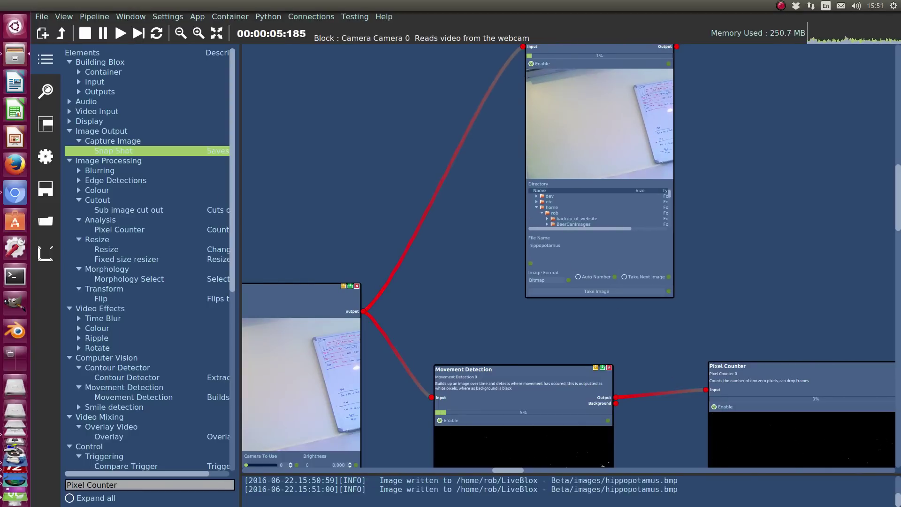
click(15, 55)
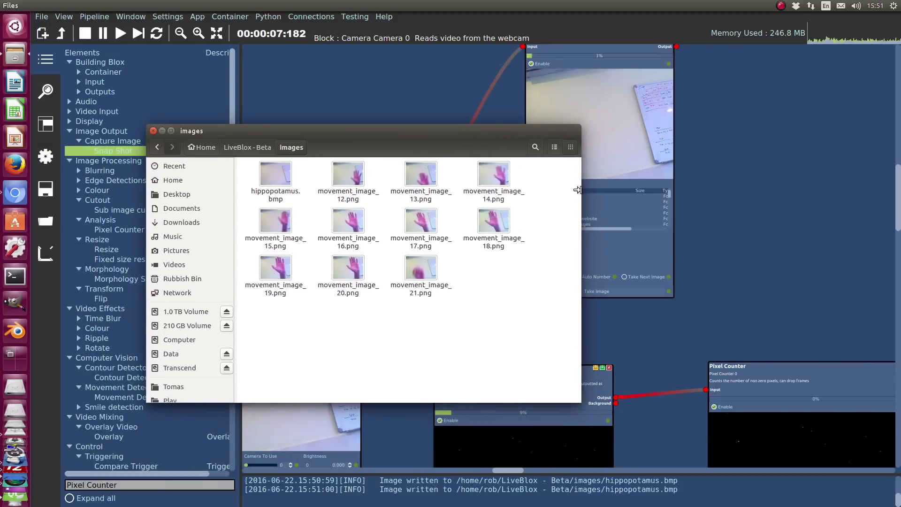
drag(578, 189, 441, 221)
Step: Set the Snap Shot block's Image Format to PNG
scroll(535, 291, up, 3)
click(550, 266)
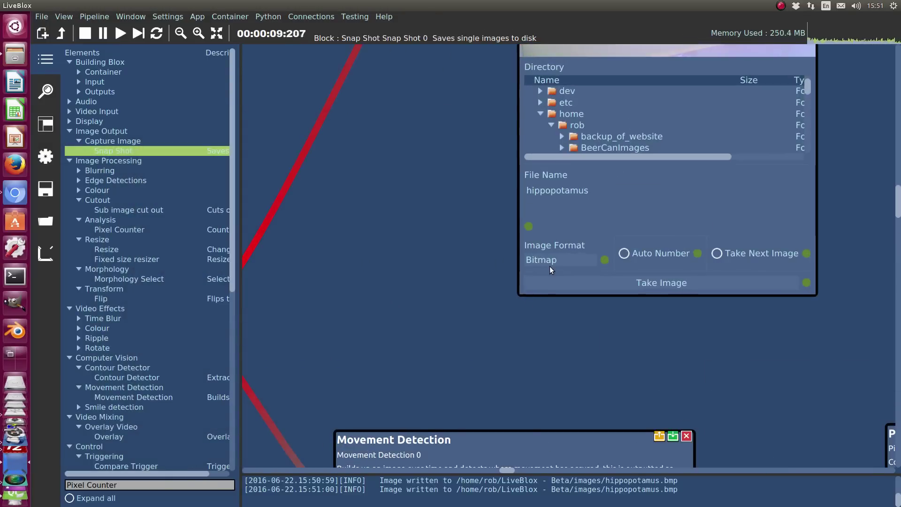
click(558, 285)
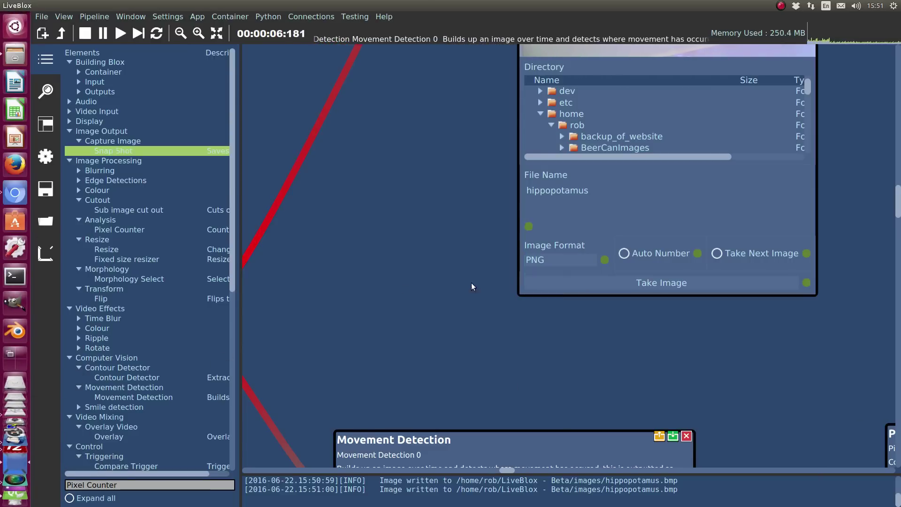
Step: Take several test images in PNG format with the Snap Shot block and check the images folder
drag(471, 282, 348, 337)
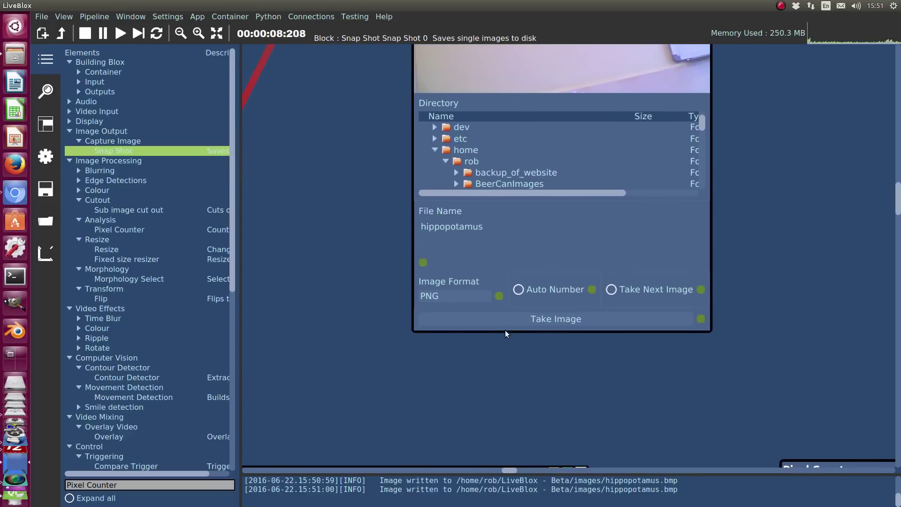
click(516, 320)
click(516, 320)
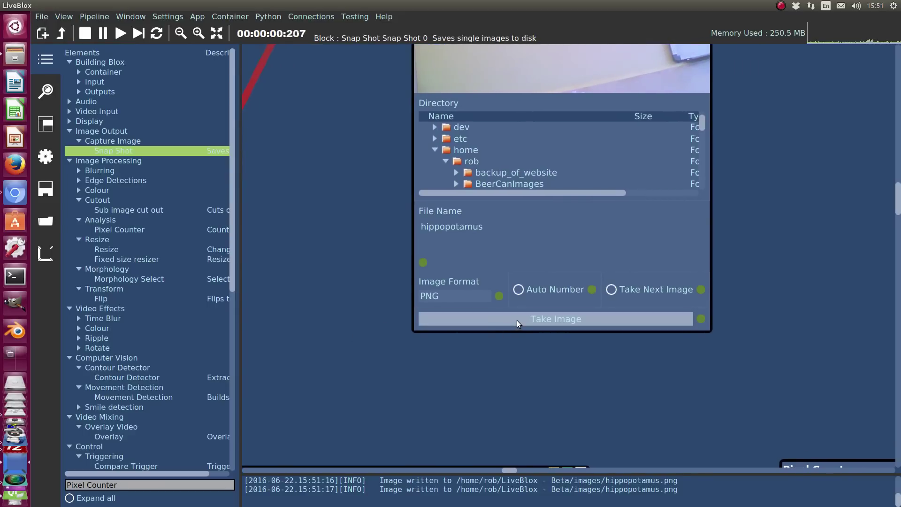
click(16, 52)
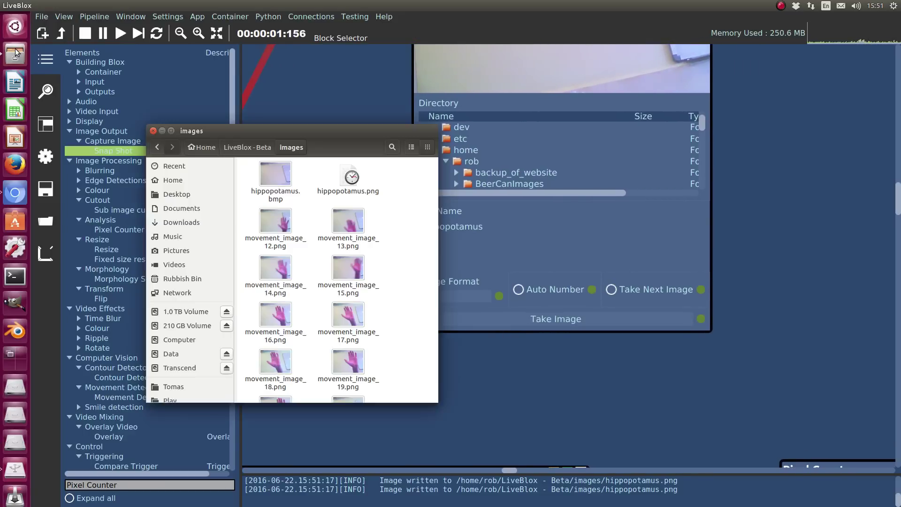
click(571, 323)
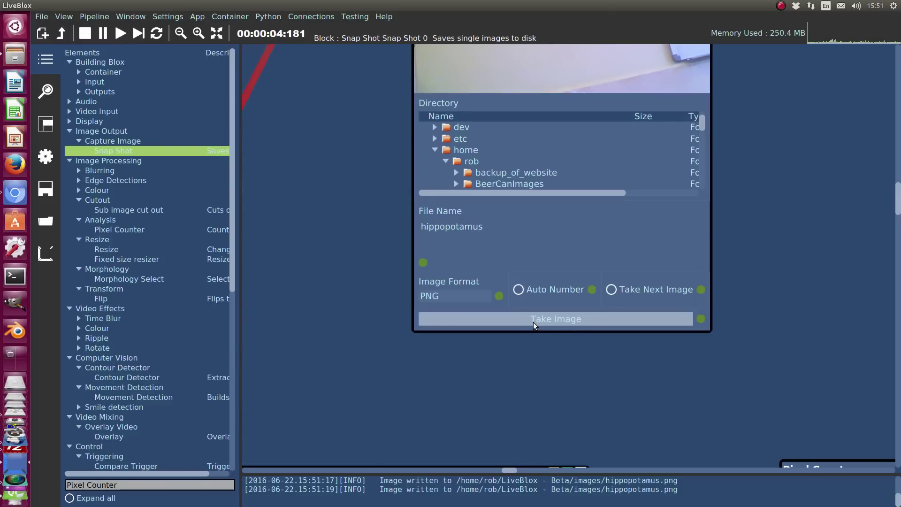
Step: Enable Auto Number on the Snap Shot block and take several numbered test images
scroll(495, 352, up, 1)
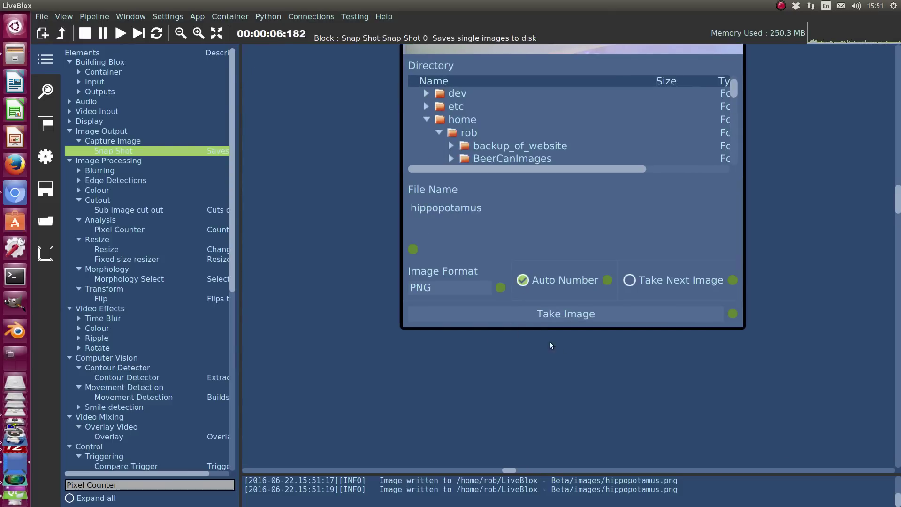
scroll(577, 347, down, 4)
drag(577, 347, 358, 323)
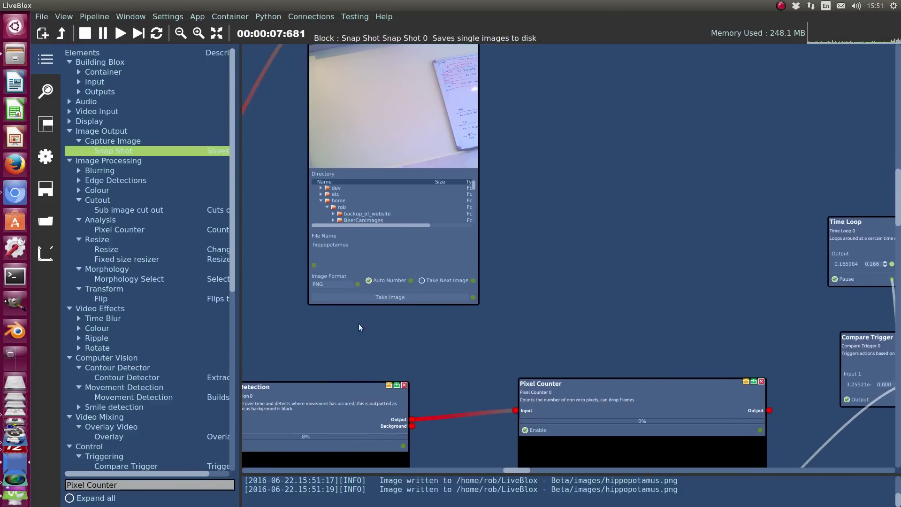
scroll(370, 299, up, 3)
click(370, 298)
click(370, 297)
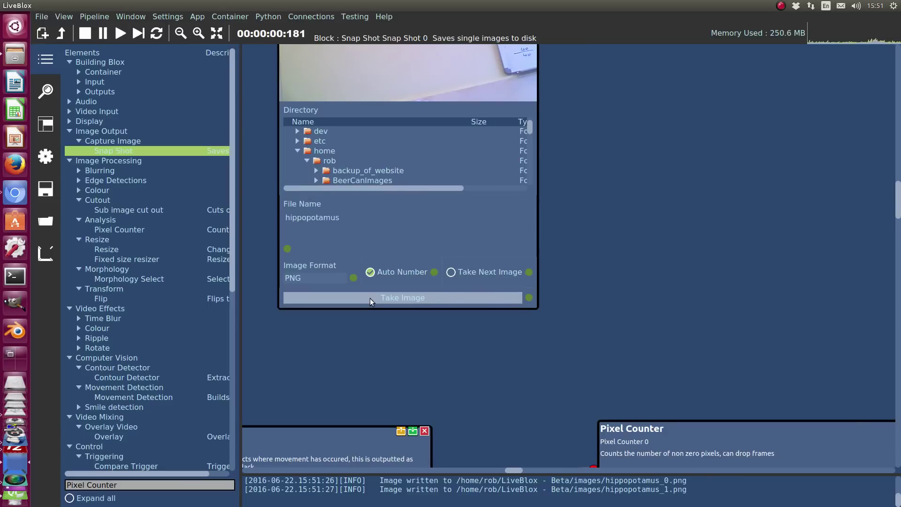
Step: Move the Time Loop block above the Pixel Counter, next to the Snap Shot block
scroll(428, 340, down, 3)
drag(491, 362, 474, 322)
drag(689, 250, 499, 259)
Step: Map the Time Loop's Looped trigger to the Snap Shot's Take Image and test the pipeline with webcam movement
scroll(498, 300, up, 5)
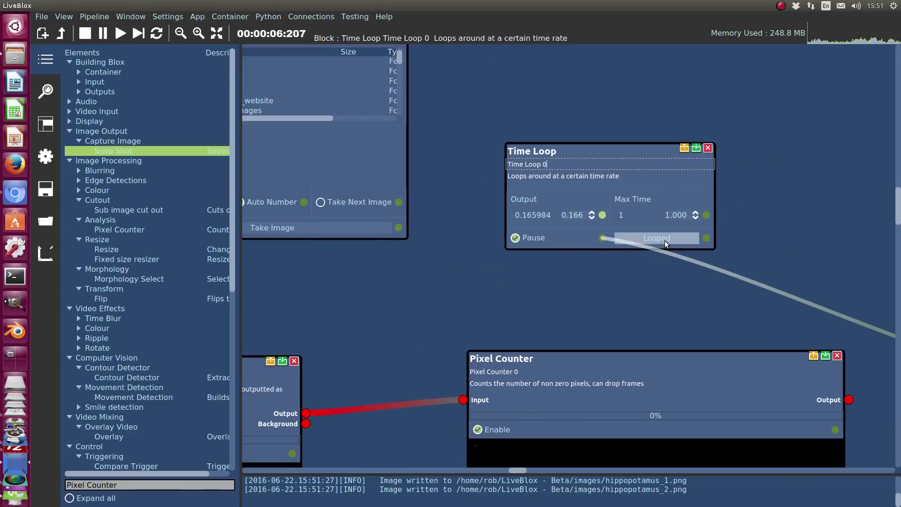
scroll(655, 293, down, 3)
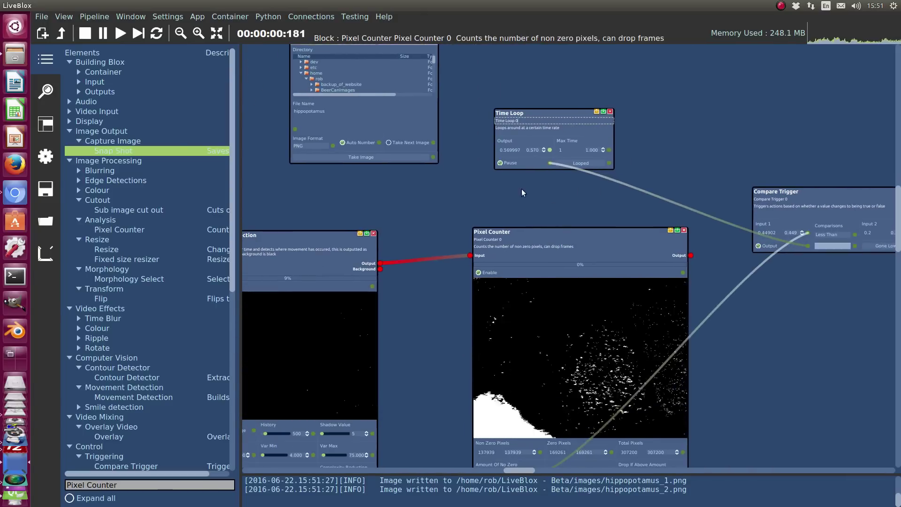
scroll(654, 266, up, 3)
click(736, 241)
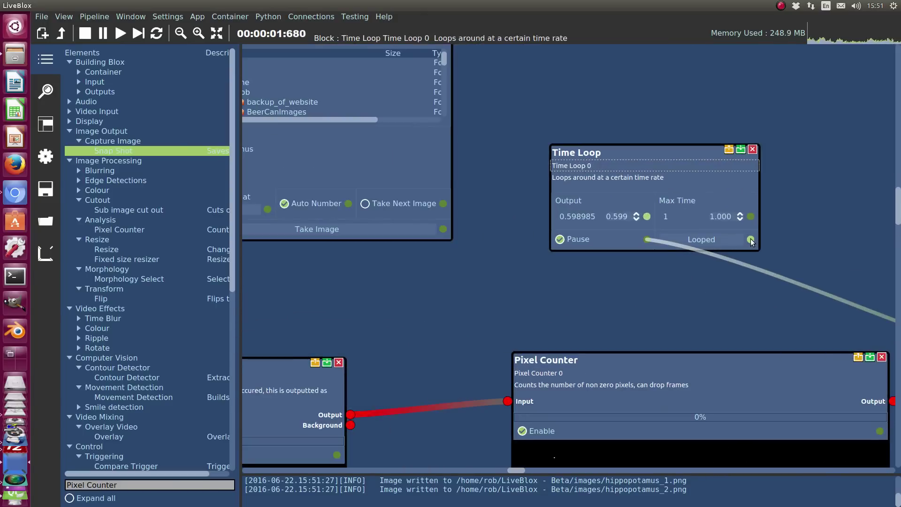
click(444, 228)
scroll(452, 276, down, 4)
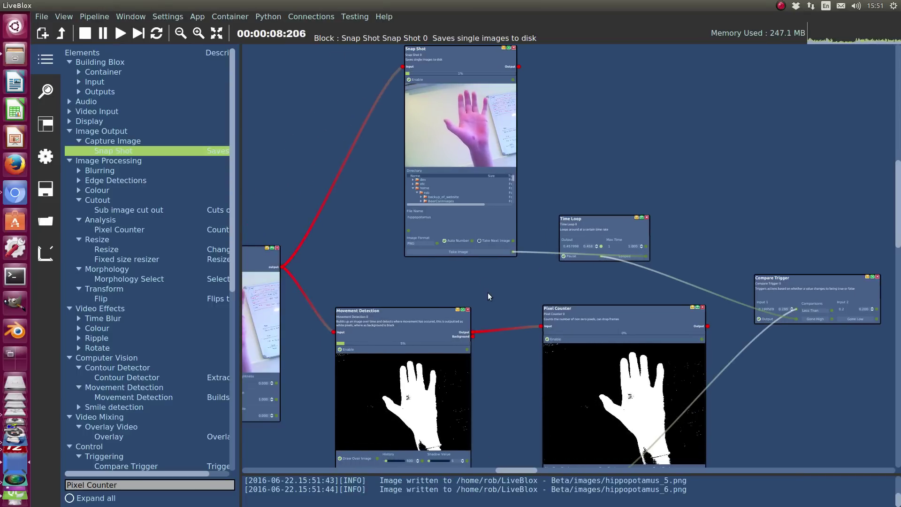
Step: Check the saved snapshot images in the images folder and return to the LiveBlox pipeline
scroll(488, 287, down, 3)
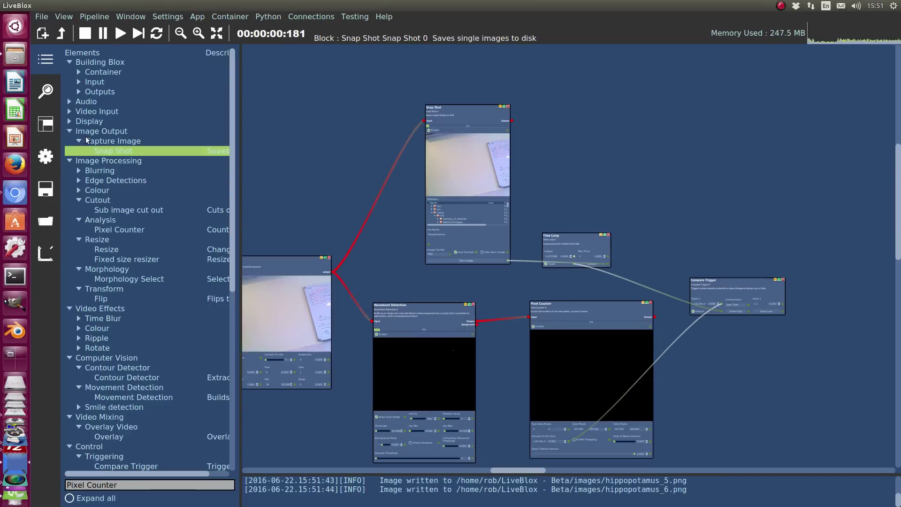
click(13, 57)
scroll(387, 254, down, 5)
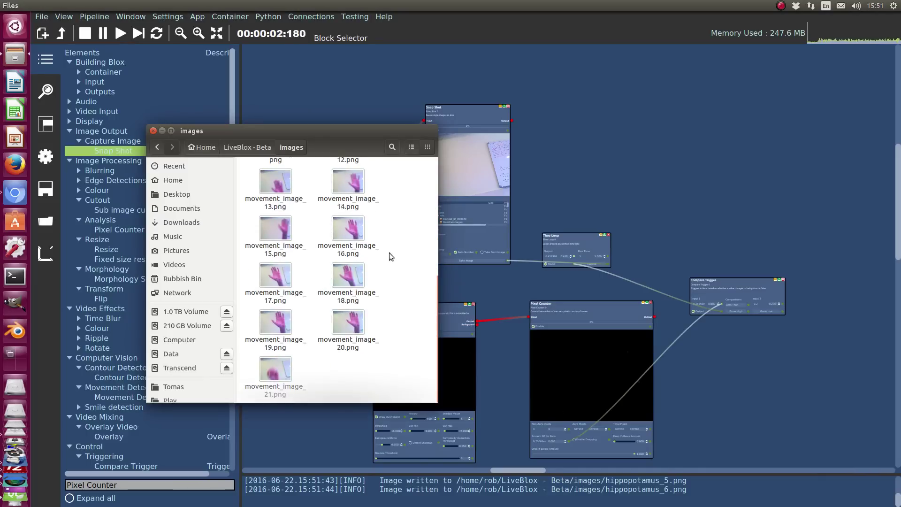
scroll(389, 252, up, 5)
click(684, 138)
Step: Review the connected blocks across the whole pipeline, from the Camera to the Snap Shot and Compare Trigger
scroll(475, 230, up, 5)
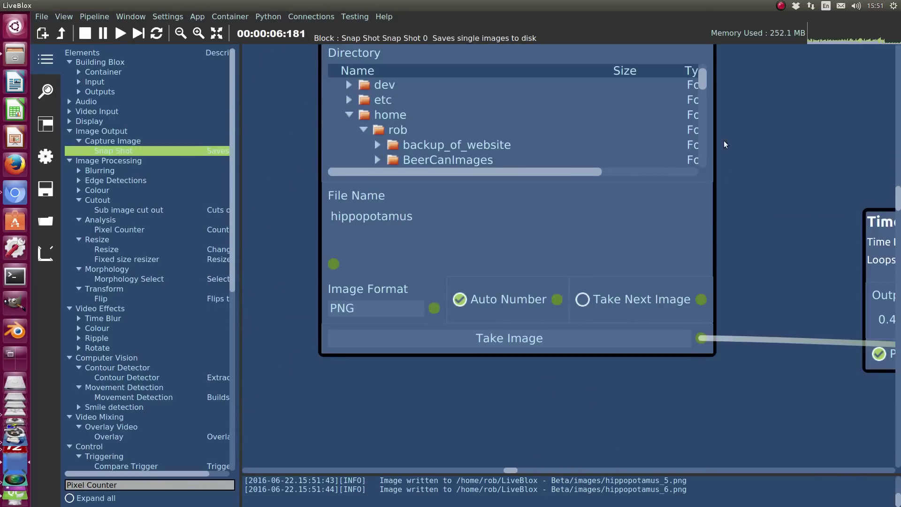
drag(724, 140, 512, 184)
scroll(610, 271, up, 3)
scroll(391, 183, down, 6)
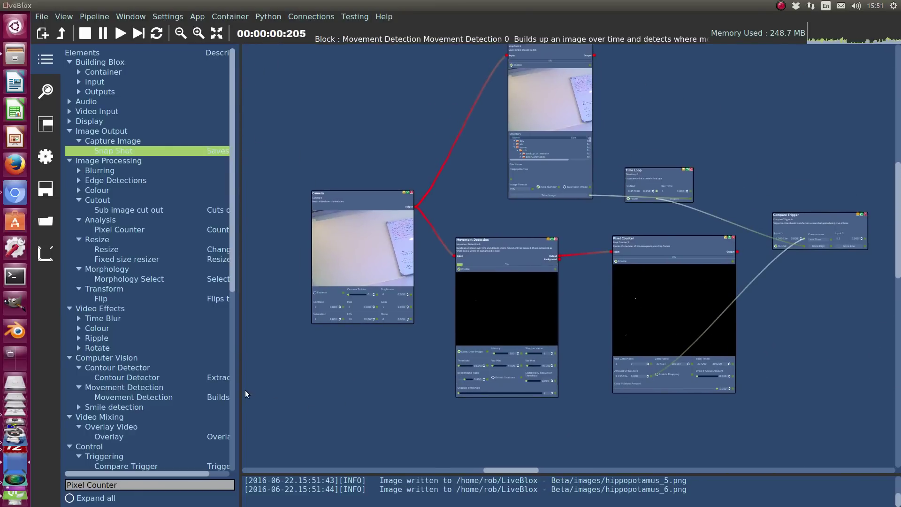
drag(241, 391, 215, 391)
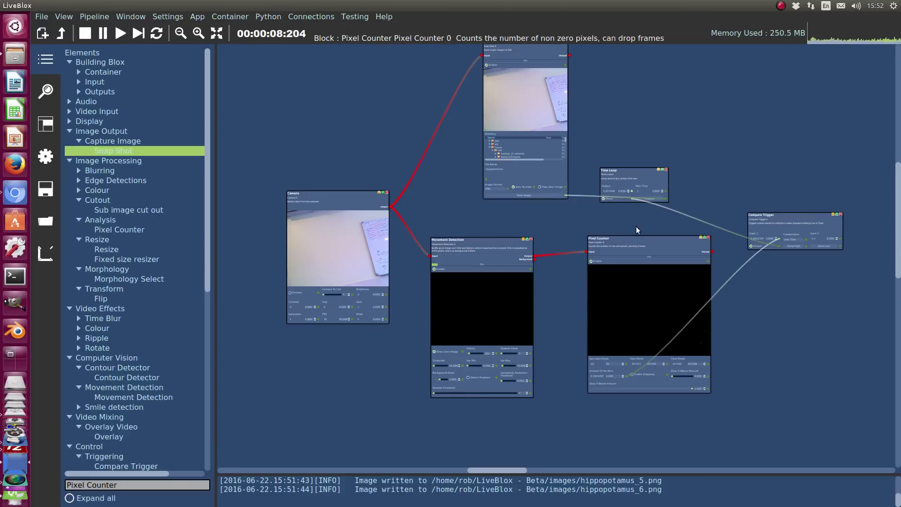
scroll(571, 209, up, 3)
scroll(517, 217, down, 4)
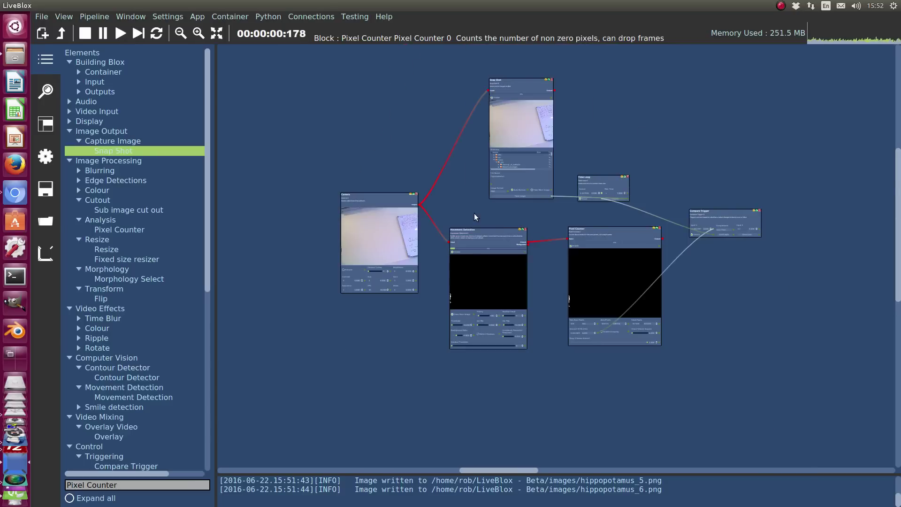
scroll(474, 213, up, 3)
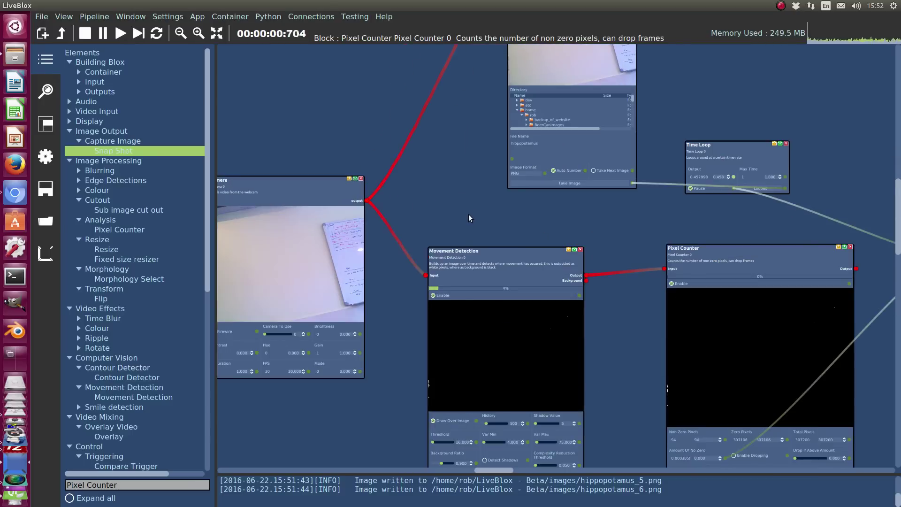
Step: Open the GUI Builder and lay out a Column containing two side-by-side Rows
click(46, 130)
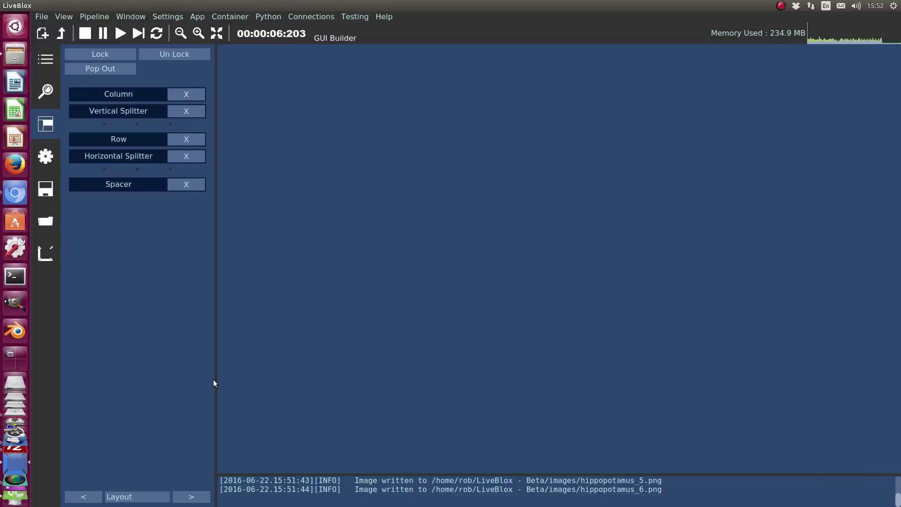
drag(214, 379, 250, 381)
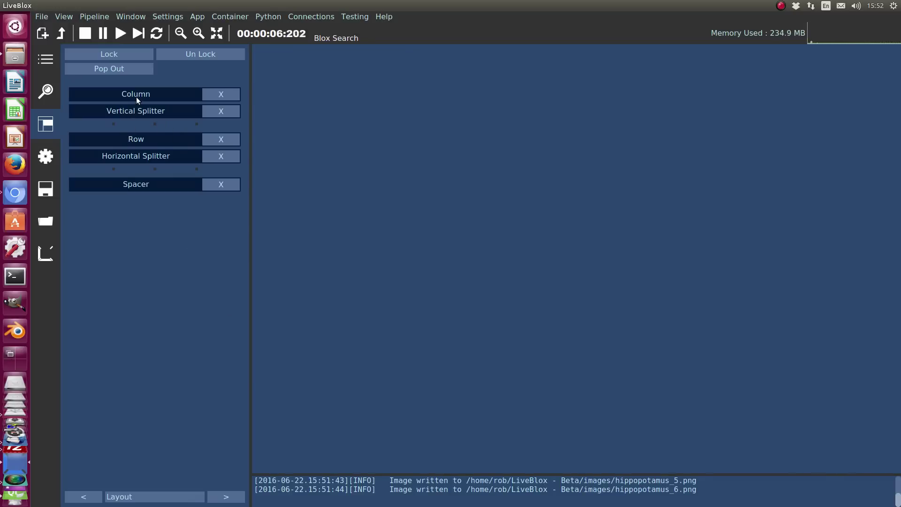
drag(136, 97, 565, 205)
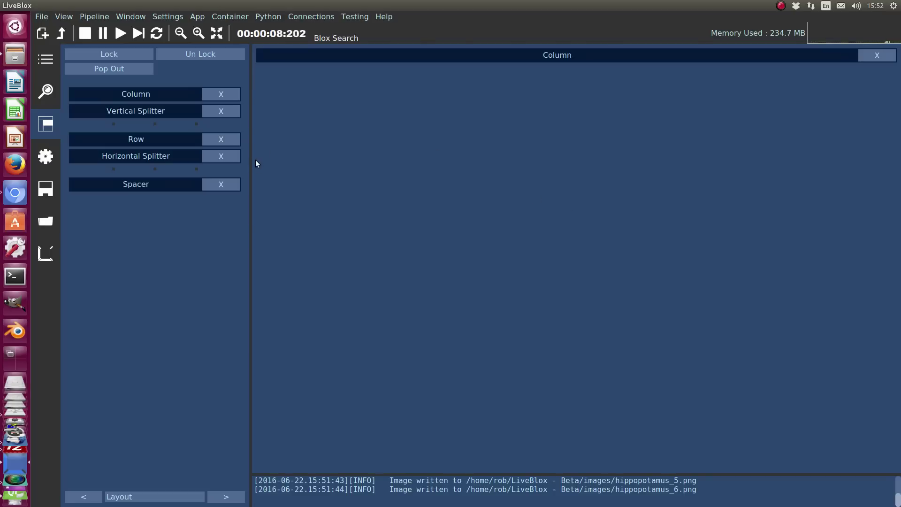
drag(166, 153, 753, 230)
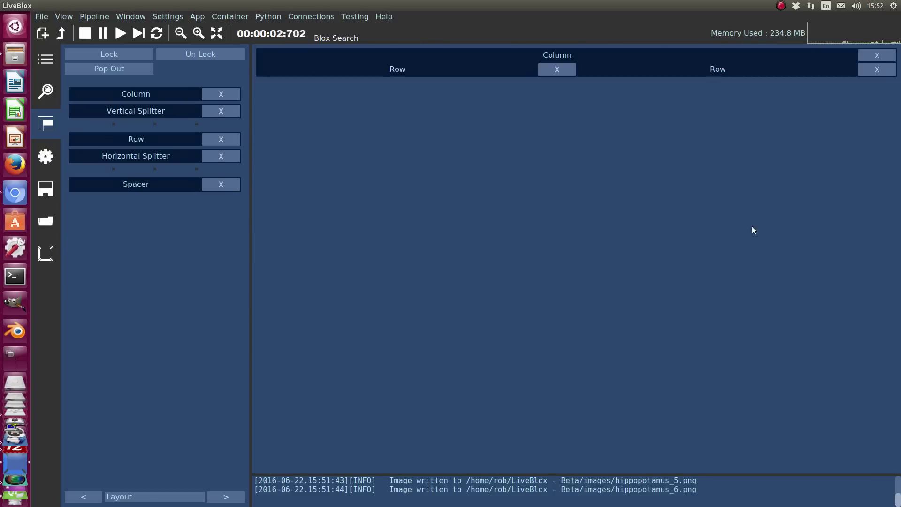
Step: Add the Time Loop 0 Max Time control to the second Row of the layout
click(170, 488)
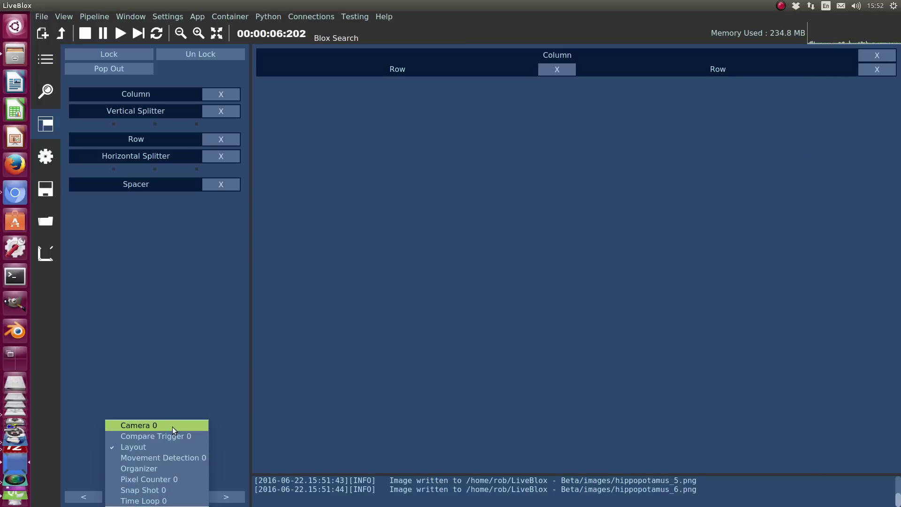
click(172, 501)
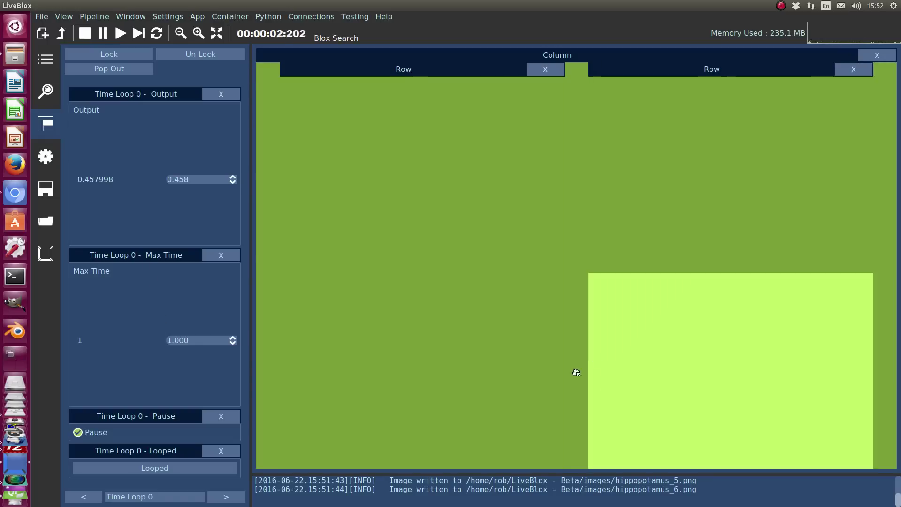
drag(858, 224, 746, 155)
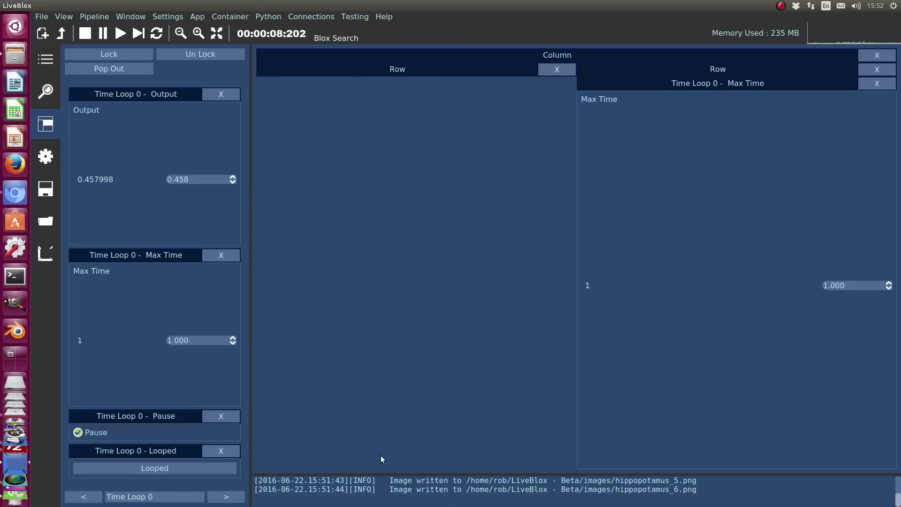
Step: Add the Snap Shot 0 Directory control below Max Time and insert its File Name control between them
click(88, 496)
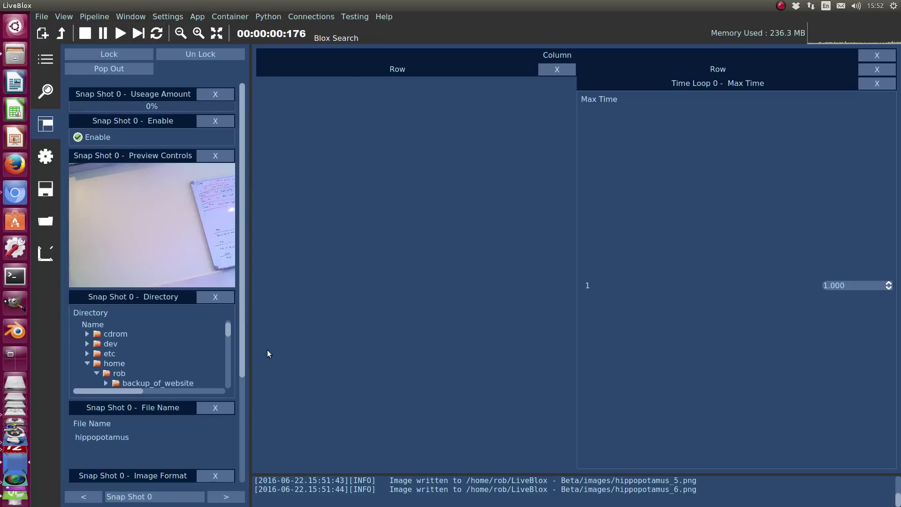
drag(183, 302, 690, 456)
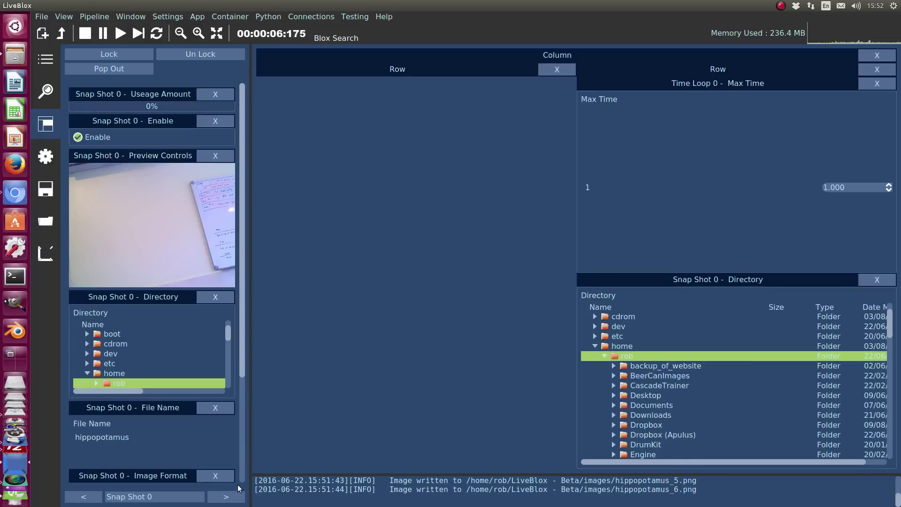
drag(162, 413, 481, 370)
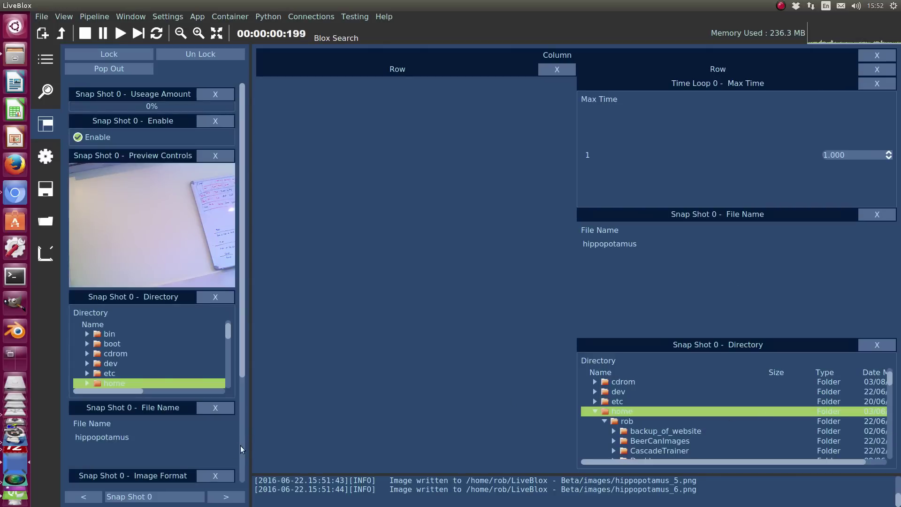
drag(248, 442, 262, 441)
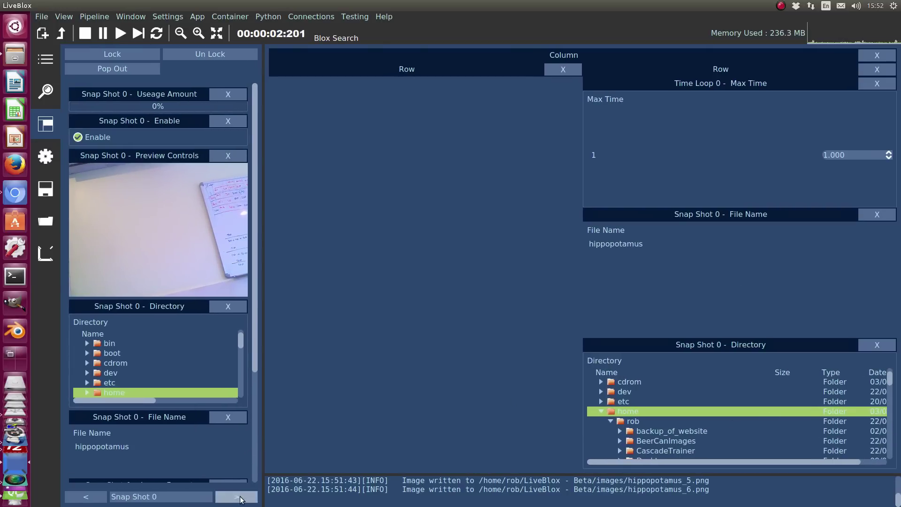
Step: Find the Movement Detection 0 controls and add their Preview Controls to the first Row
click(241, 497)
click(240, 498)
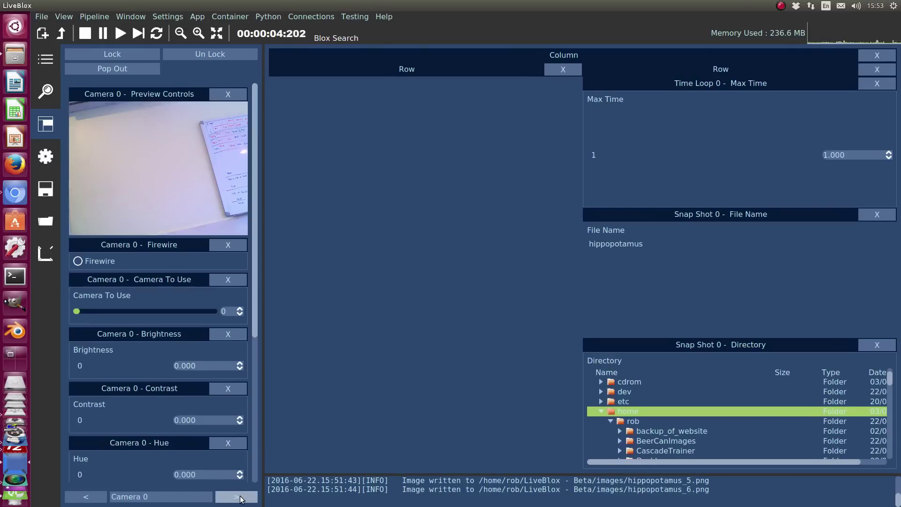
click(241, 497)
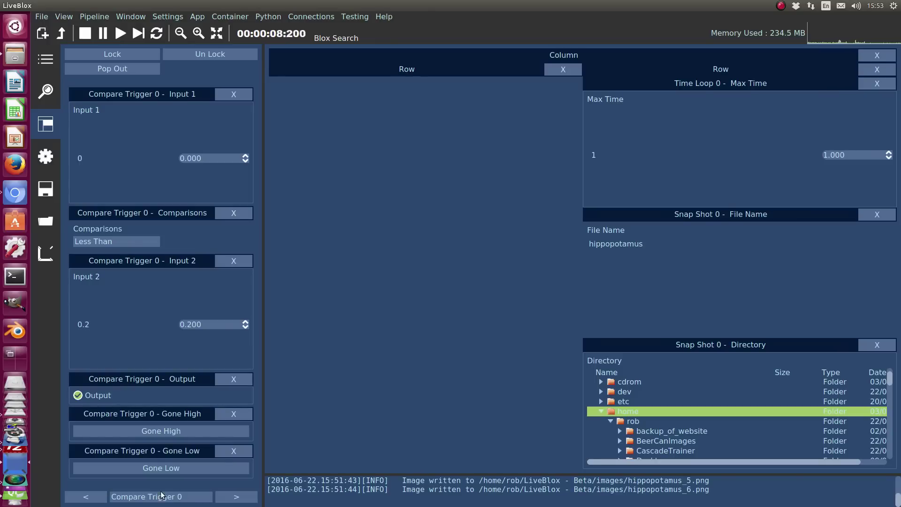
click(239, 498)
click(240, 499)
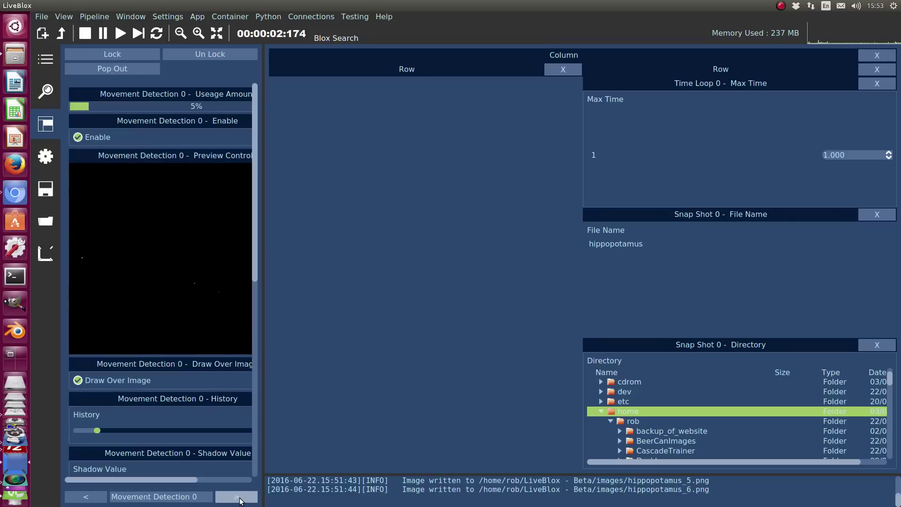
drag(264, 442, 329, 441)
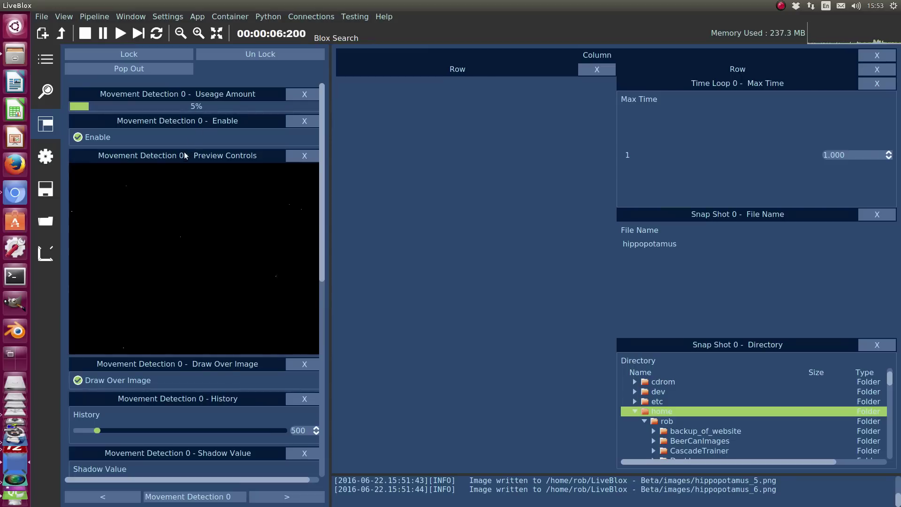
drag(184, 156, 477, 398)
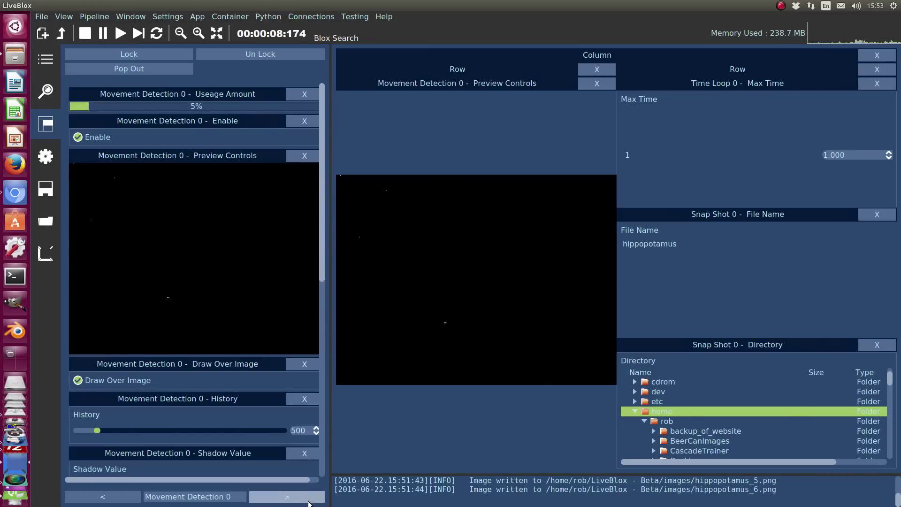
Step: Place the Snap Shot 0 Preview Controls above the Movement Detection preview in the first Row and widen the control list
click(308, 501)
click(309, 502)
click(309, 501)
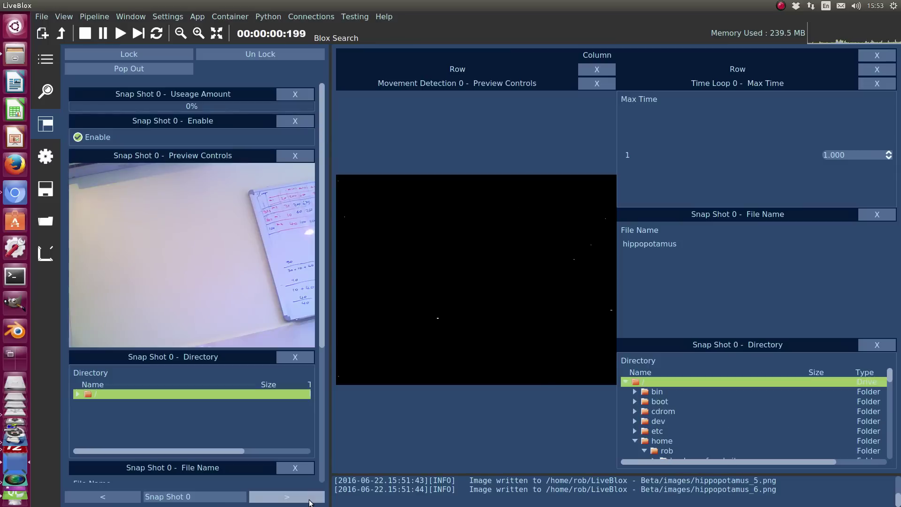
drag(182, 161, 461, 96)
scroll(472, 283, up, 2)
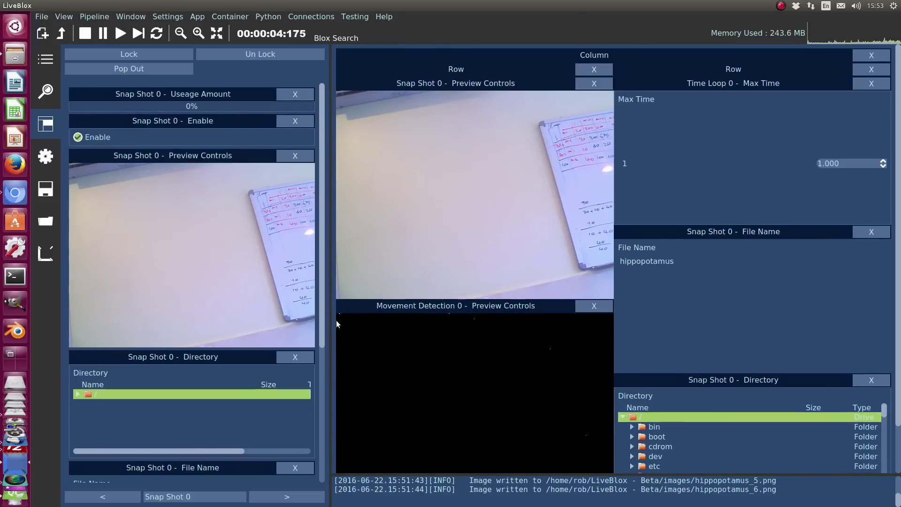
drag(330, 325, 414, 346)
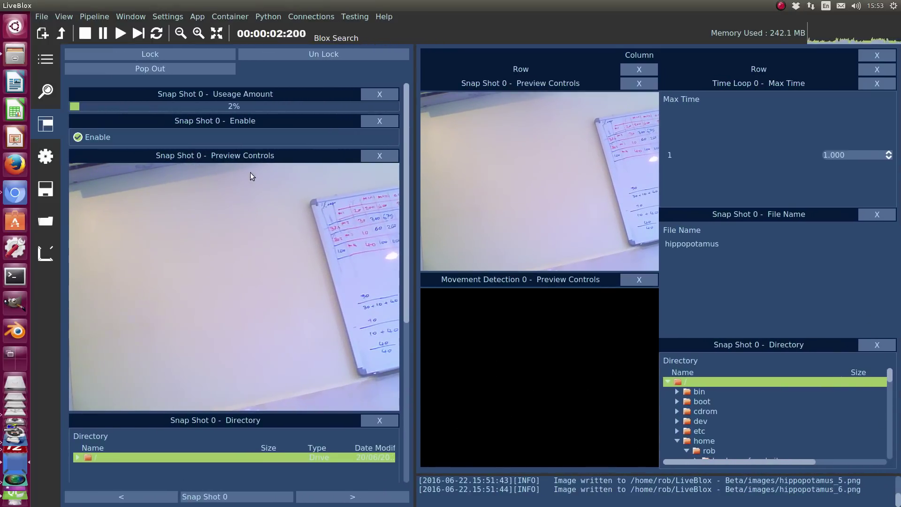
Step: Lock the layout, pop it out as a separate window, then enlarge that window and move it toward the screen's centre
click(172, 52)
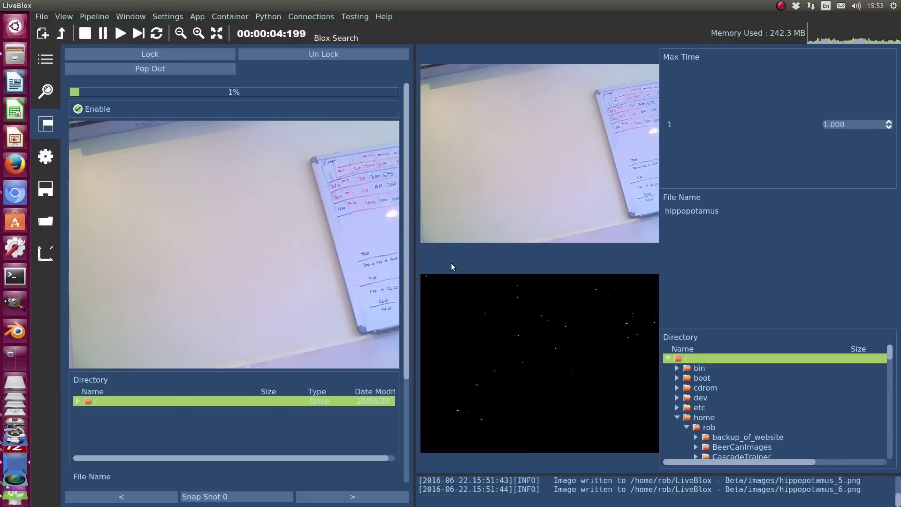
click(120, 69)
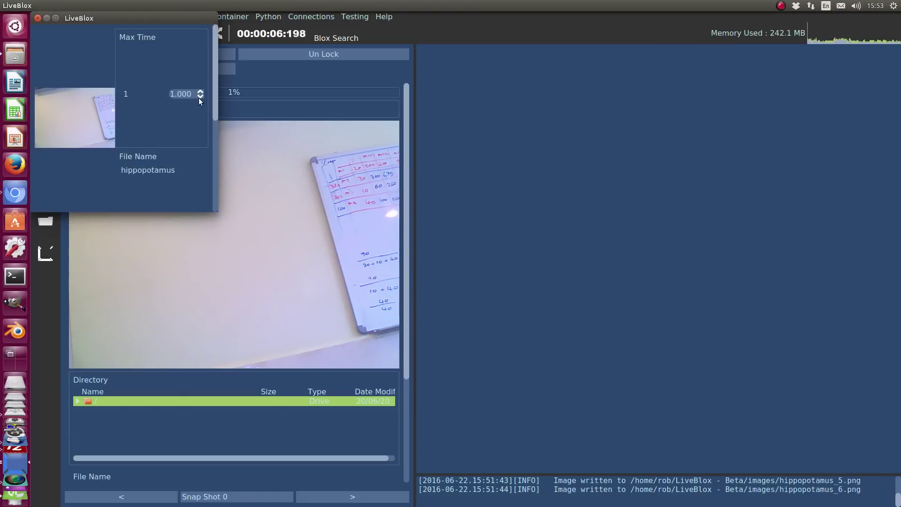
drag(217, 210, 708, 453)
drag(642, 389, 533, 437)
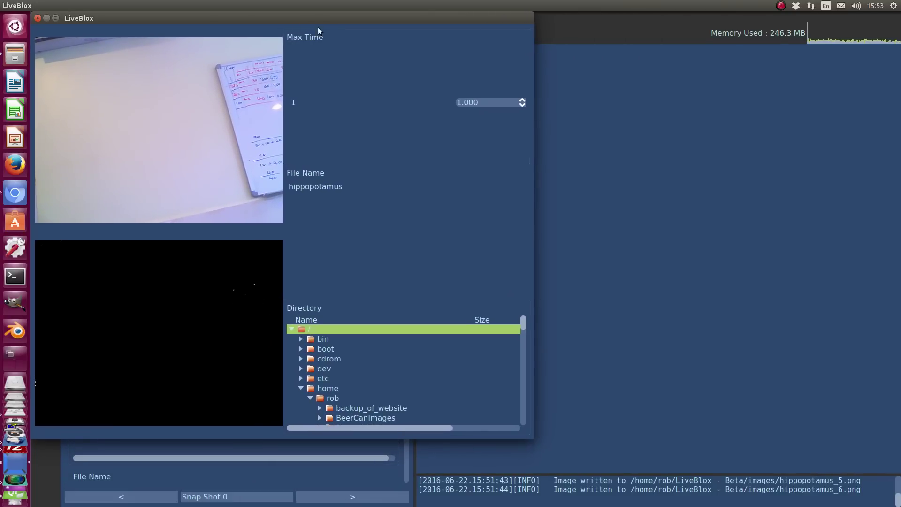
drag(325, 16, 530, 33)
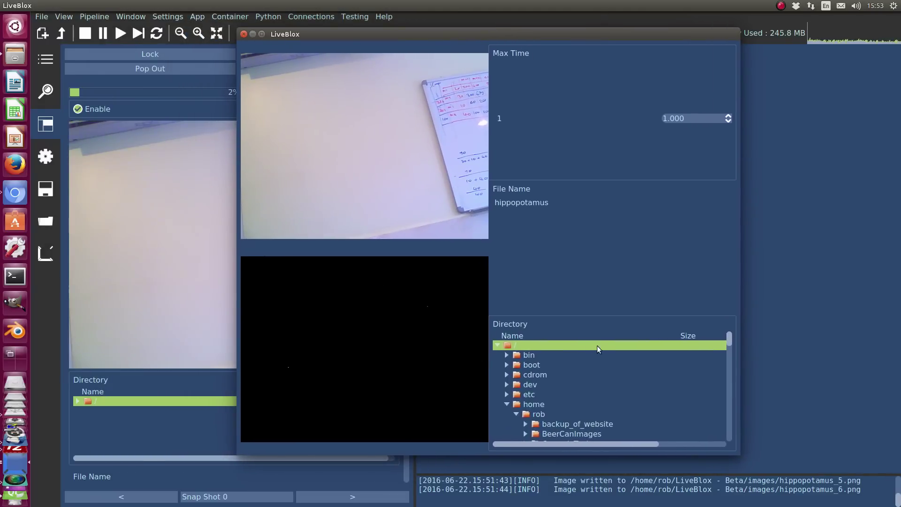
Step: Test the interface with webcam movement and look through the images folder for newly saved snapshots
scroll(597, 350, down, 1)
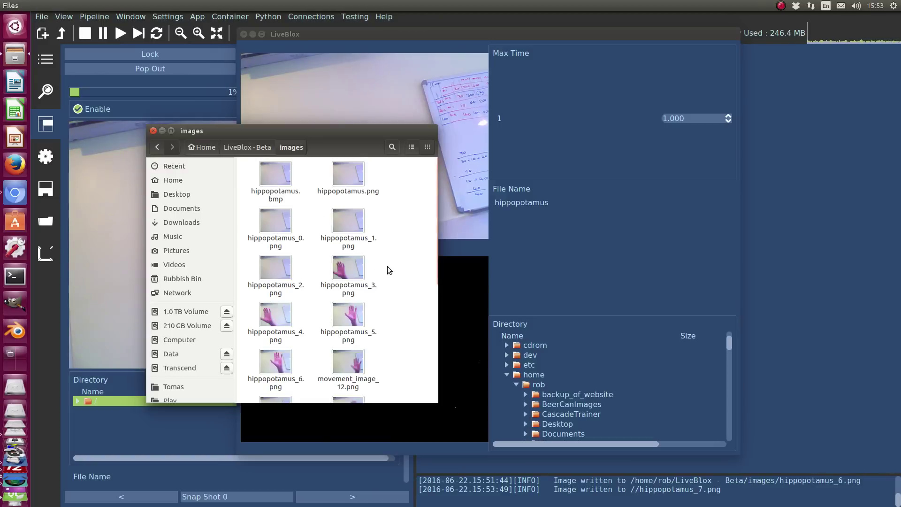
scroll(390, 265, down, 5)
scroll(391, 265, up, 5)
scroll(391, 265, down, 5)
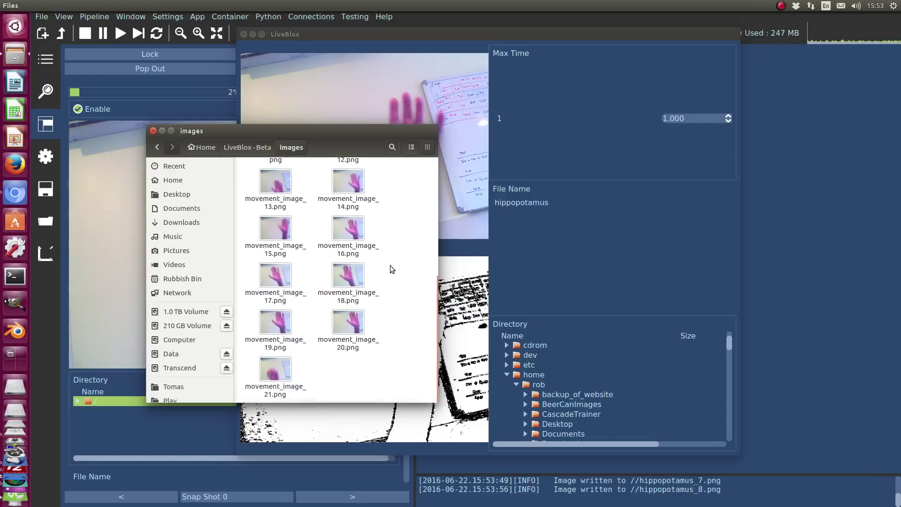
scroll(390, 266, up, 5)
scroll(390, 266, up, 1)
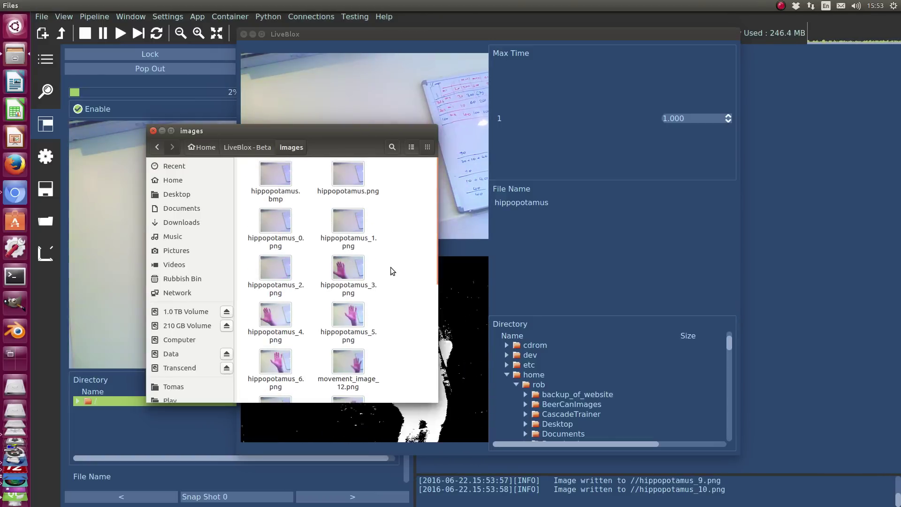
scroll(390, 267, down, 5)
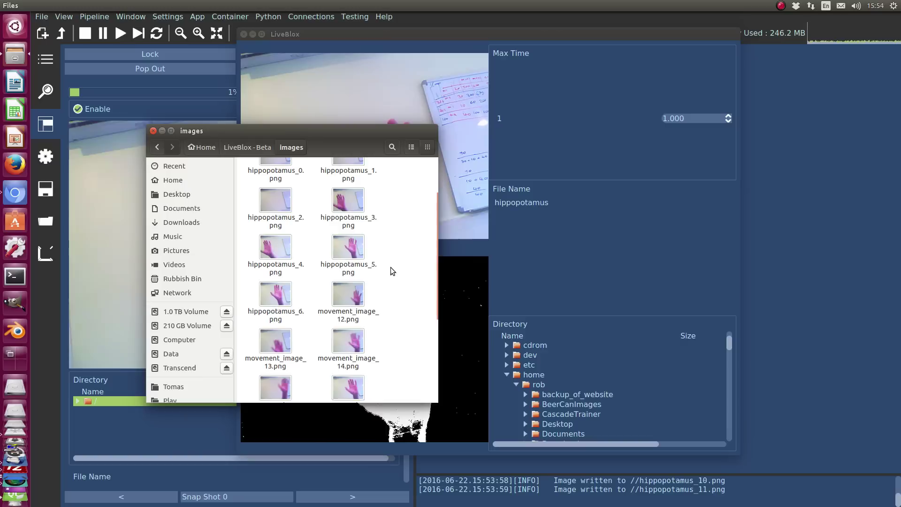
scroll(390, 267, up, 5)
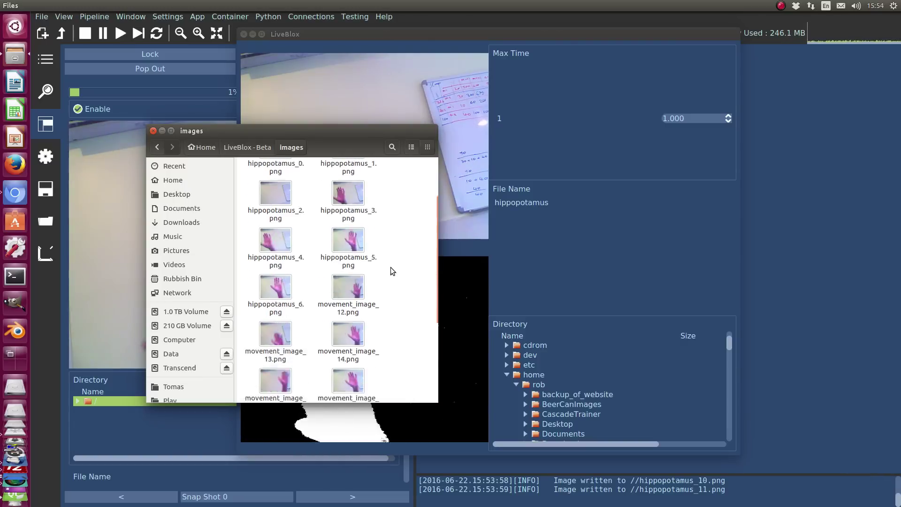
Step: Return to the popped-out interface, reposition it, browse its Directory tree and enlarge the window slightly
click(640, 205)
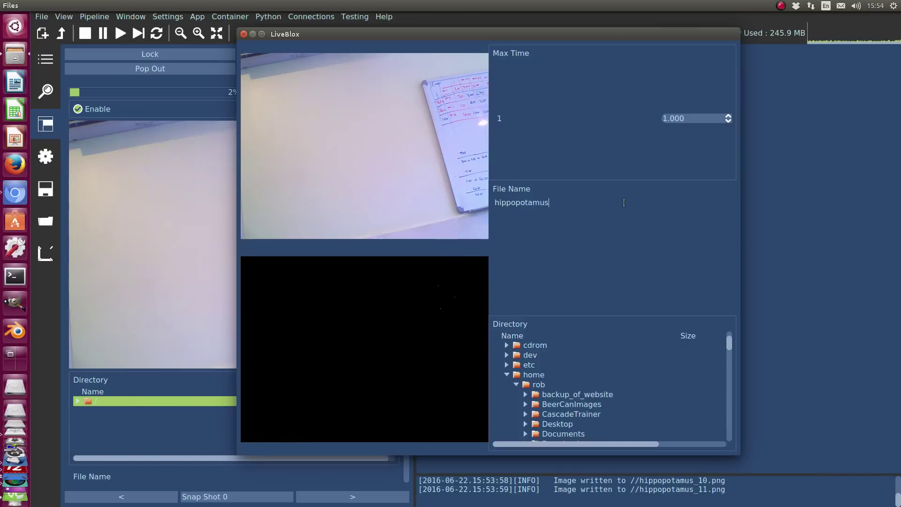
drag(317, 35, 332, 56)
scroll(540, 396, down, 15)
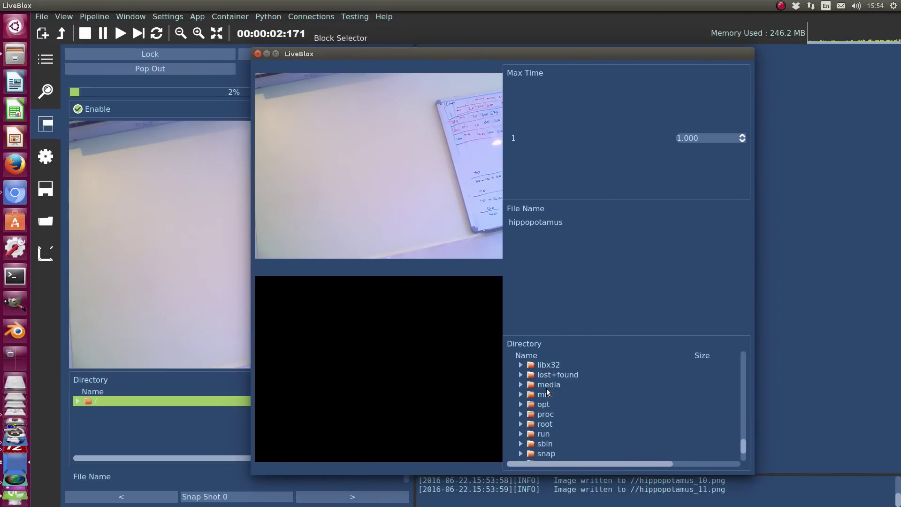
scroll(563, 394, up, 3)
scroll(590, 401, down, 3)
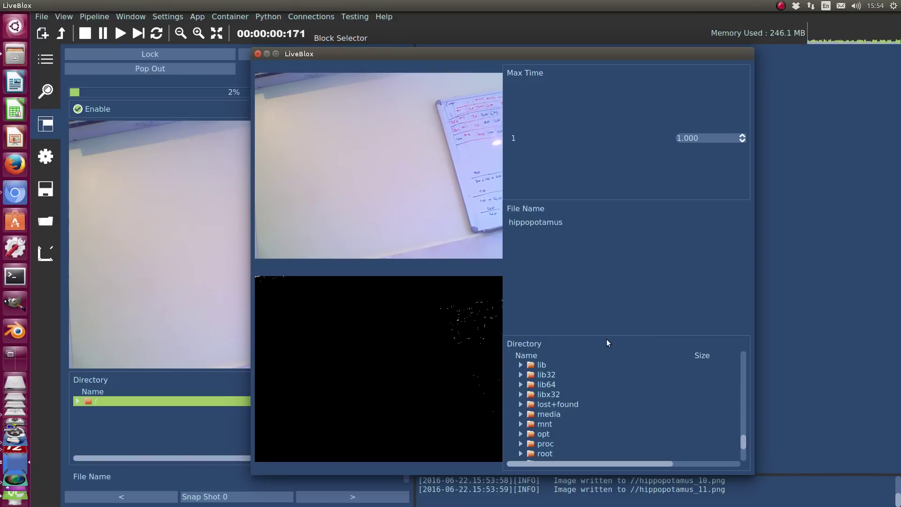
mouse_move(753, 474)
mouse_down()
mouse_move(760, 495)
mouse_move(780, 493)
mouse_move(690, 447)
mouse_move(759, 431)
mouse_move(803, 488)
mouse_move(754, 482)
mouse_up()
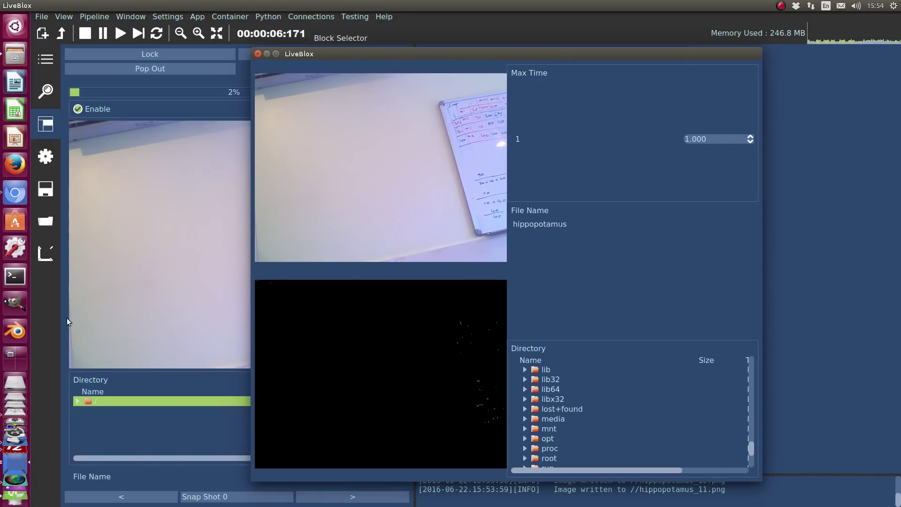